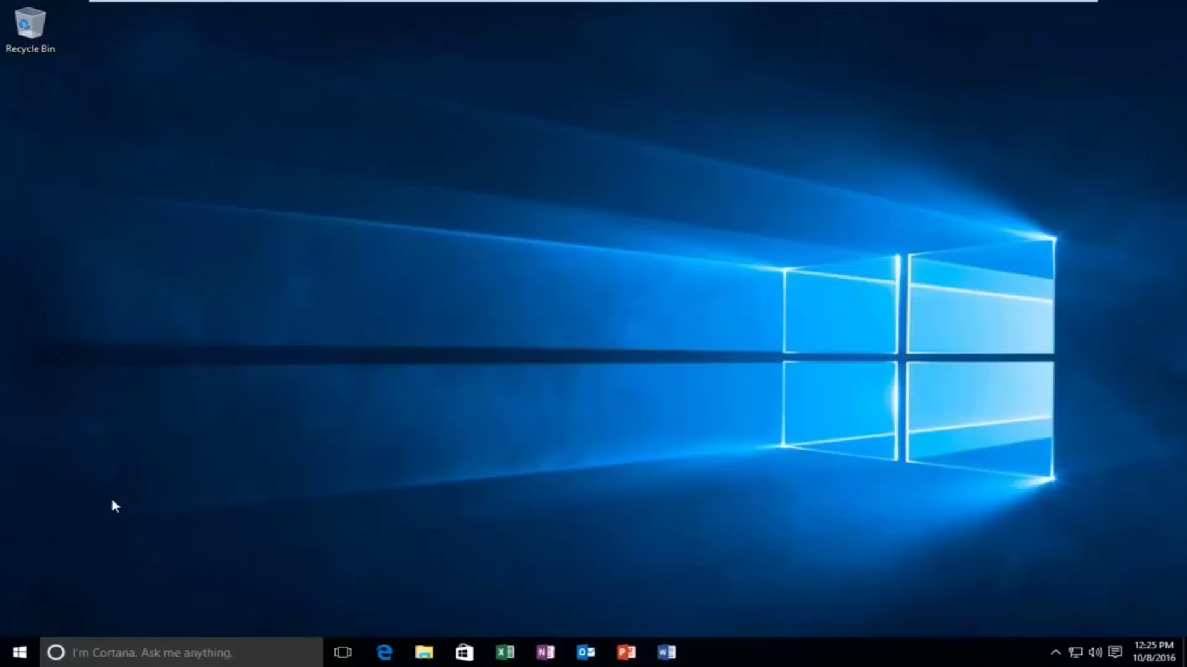
- Search Windows for "display settings" and open the Display settings page
{"action": "left_click", "coordinate": [3, 660]}
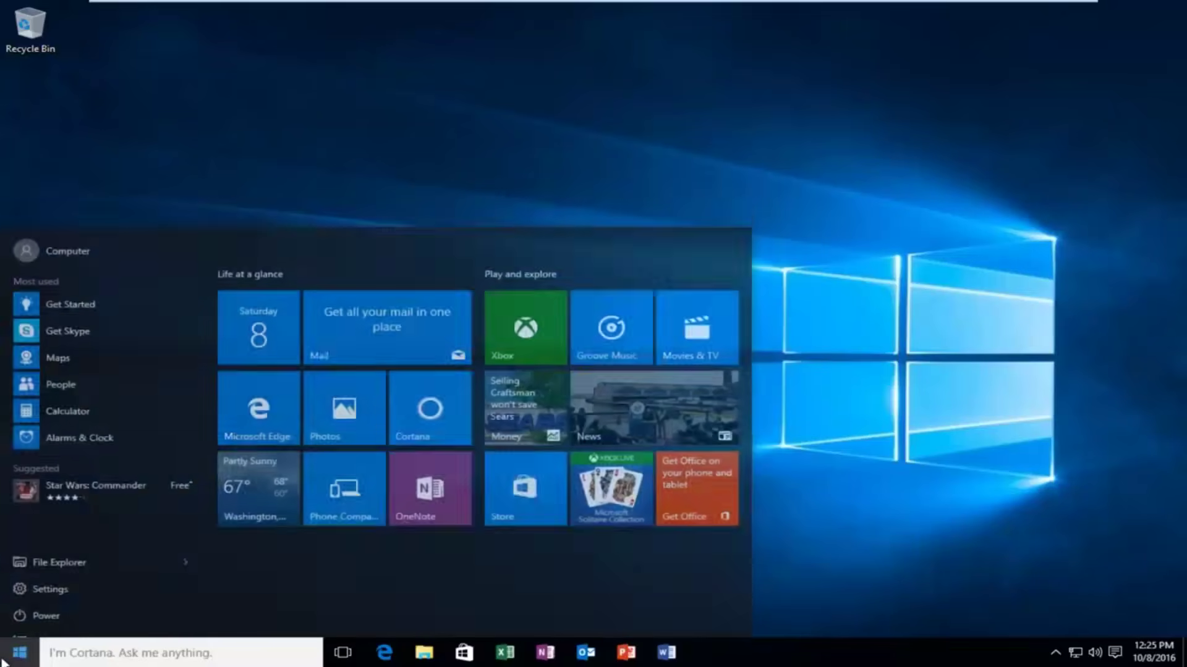
{"action": "type", "text": "d"}
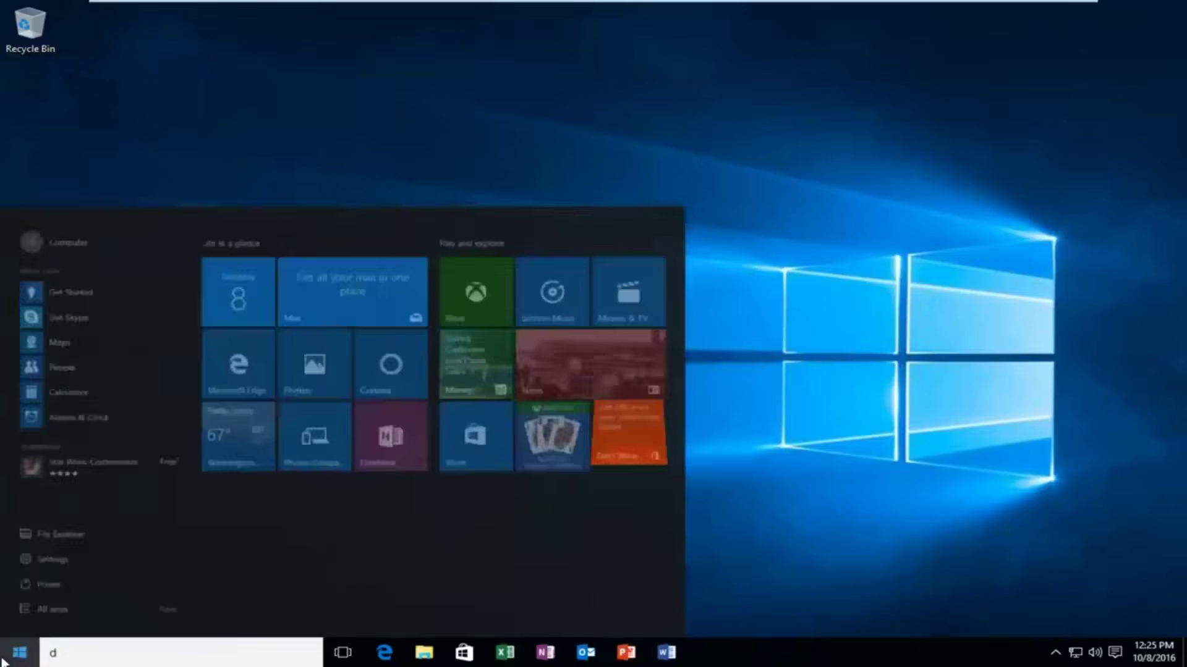
{"action": "type", "text": "isplay settings"}
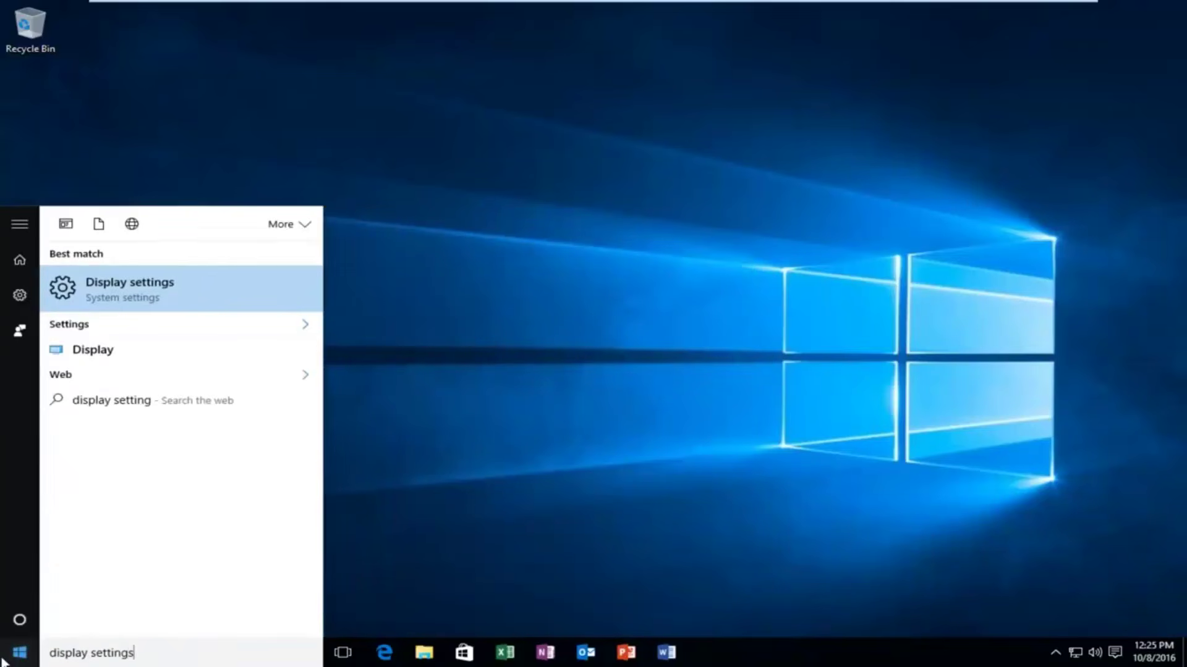
{"action": "left_click", "coordinate": [129, 298]}
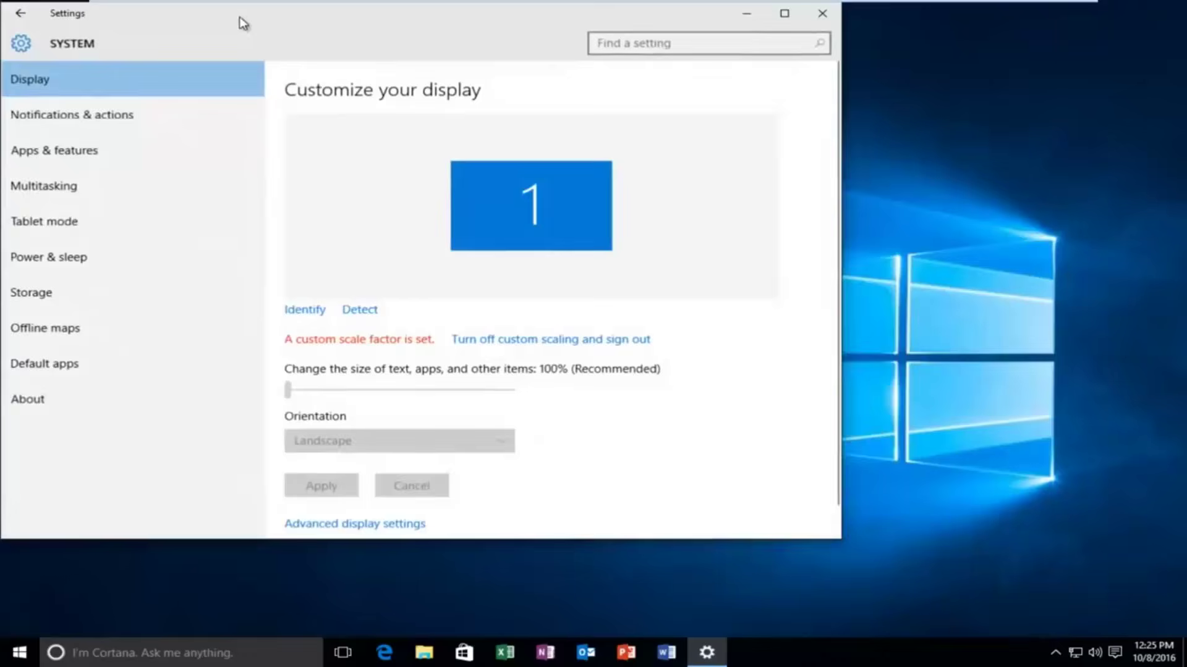
{"action": "left_click_drag", "start_coordinate": [243, 21], "coordinate": [391, 27]}
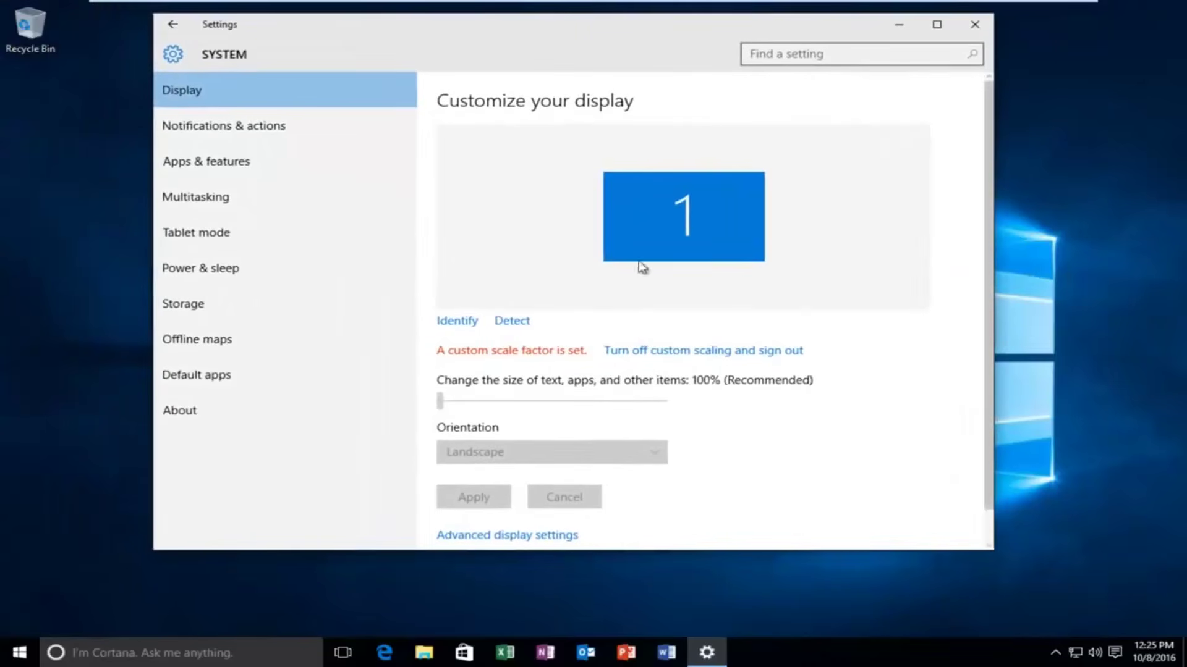
- Open the advanced display settings and view the list of available screen resolutions without changing it
{"action": "scroll", "coordinate": [677, 342], "scroll_direction": "down", "scroll_amount": 1}
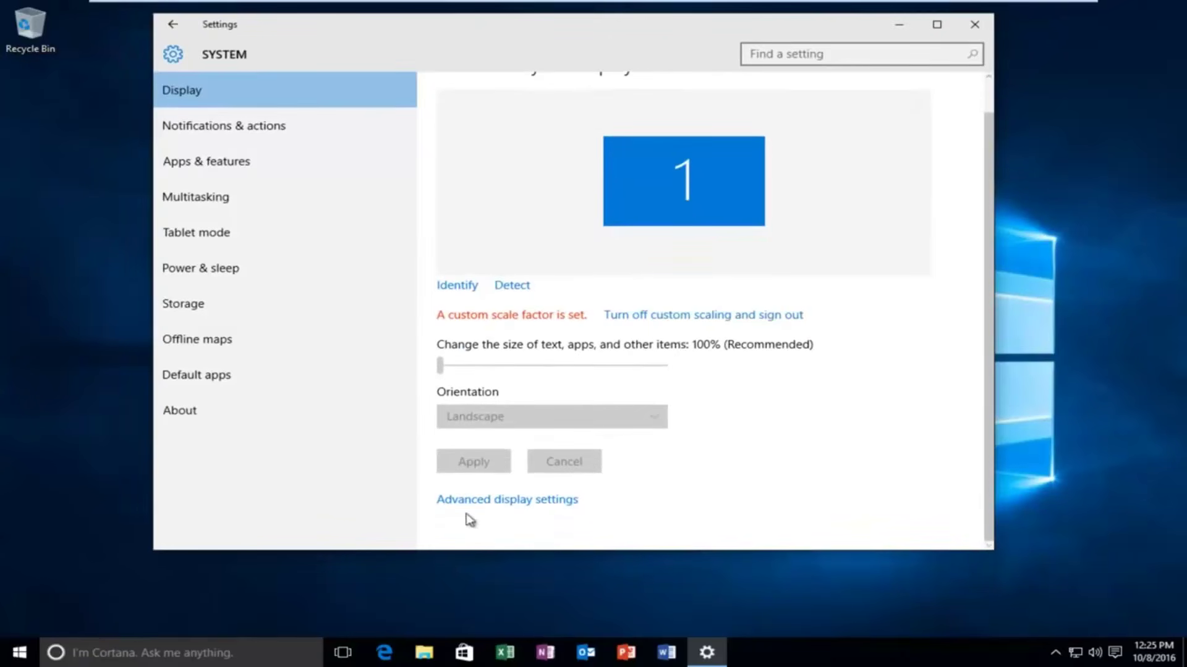
{"action": "left_click", "coordinate": [511, 504]}
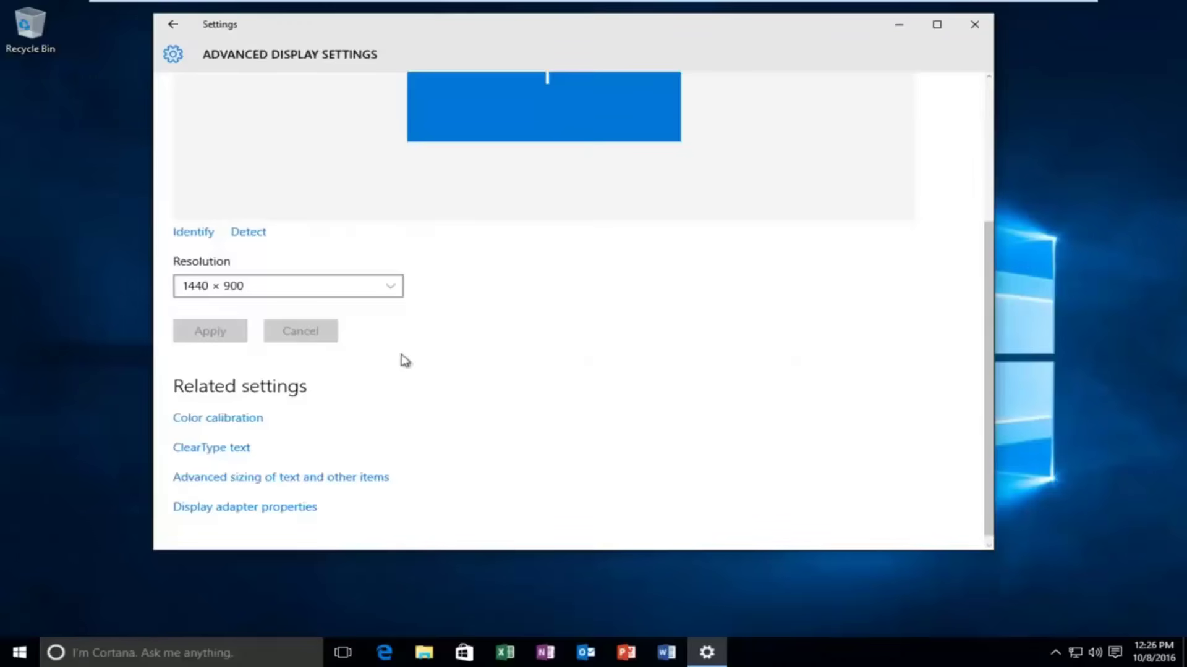
{"action": "left_click", "coordinate": [368, 294]}
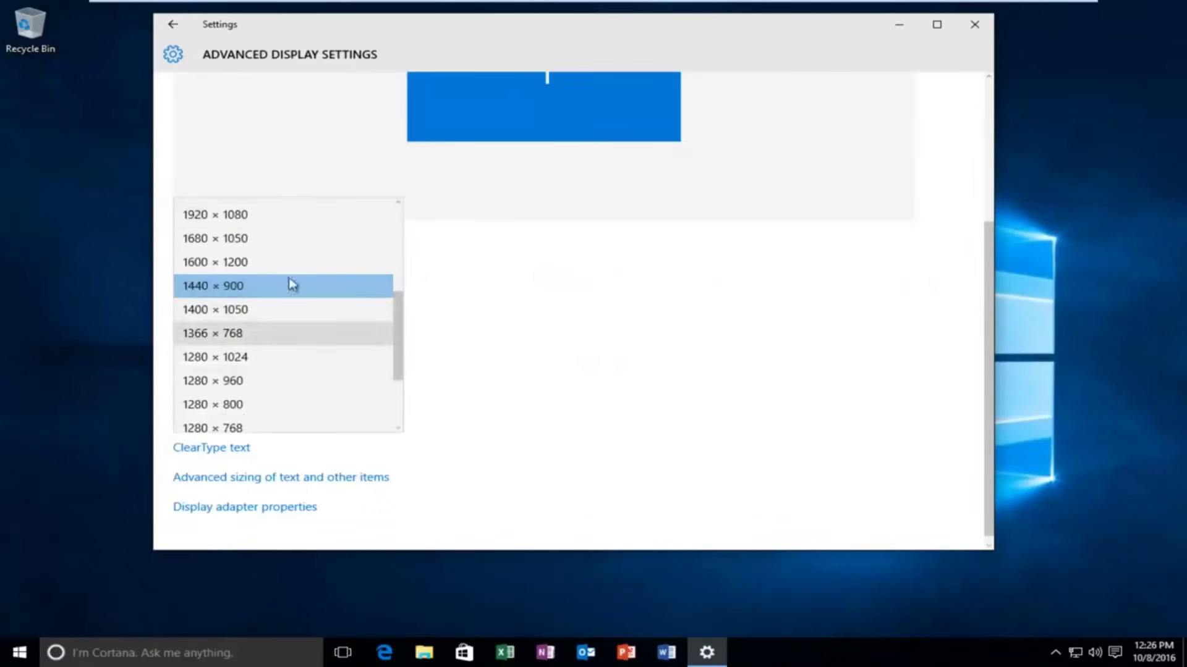
{"action": "left_click", "coordinate": [607, 317]}
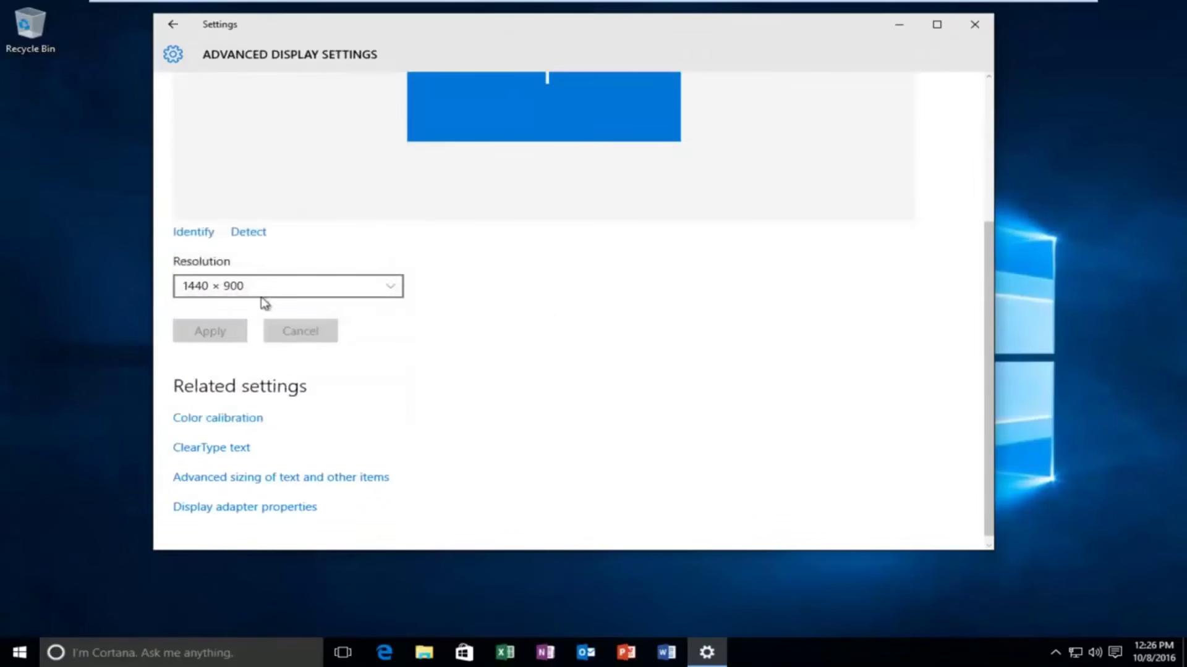
- Open the display adapter properties and show the driver information of the VMware SVGA 3D device
{"action": "scroll", "coordinate": [562, 333], "scroll_direction": "down", "scroll_amount": 1}
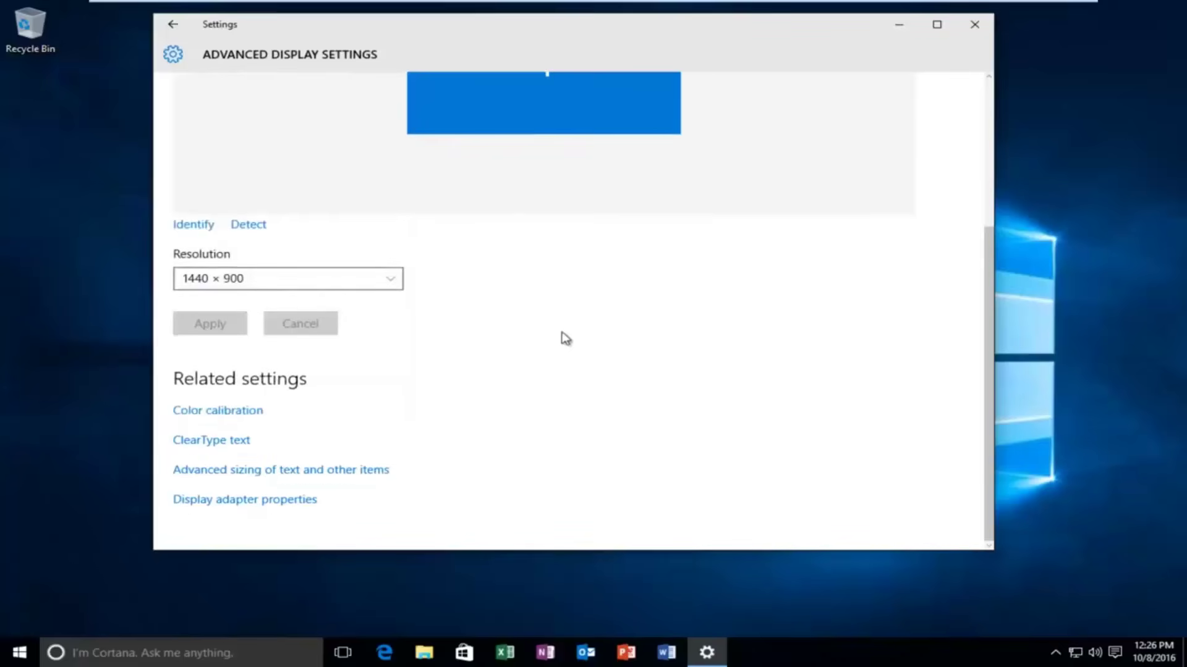
{"action": "left_click", "coordinate": [228, 499]}
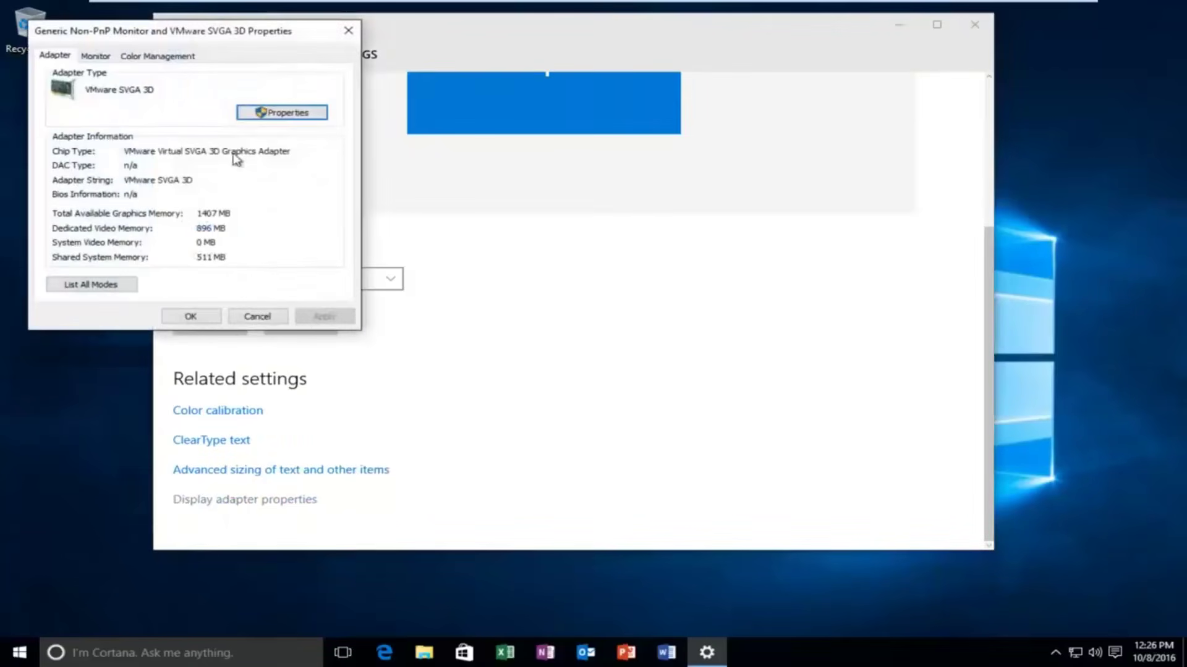
{"action": "left_click_drag", "start_coordinate": [189, 36], "coordinate": [525, 145]}
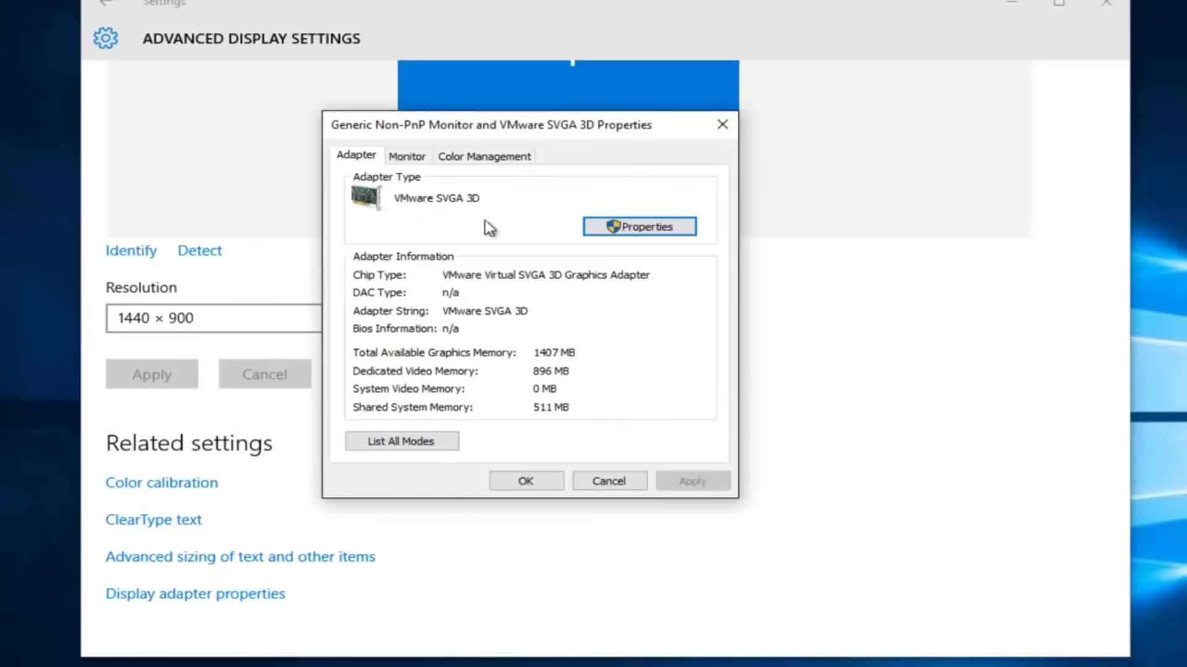
{"action": "left_click", "coordinate": [631, 231]}
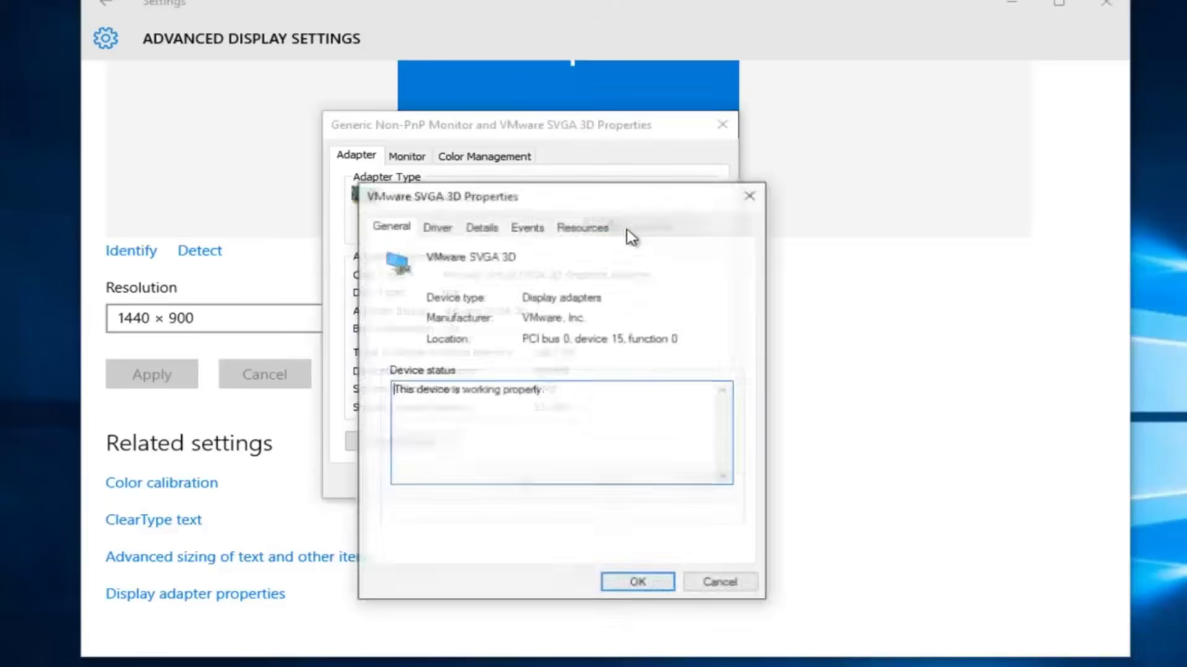
{"action": "left_click_drag", "start_coordinate": [609, 207], "coordinate": [590, 138]}
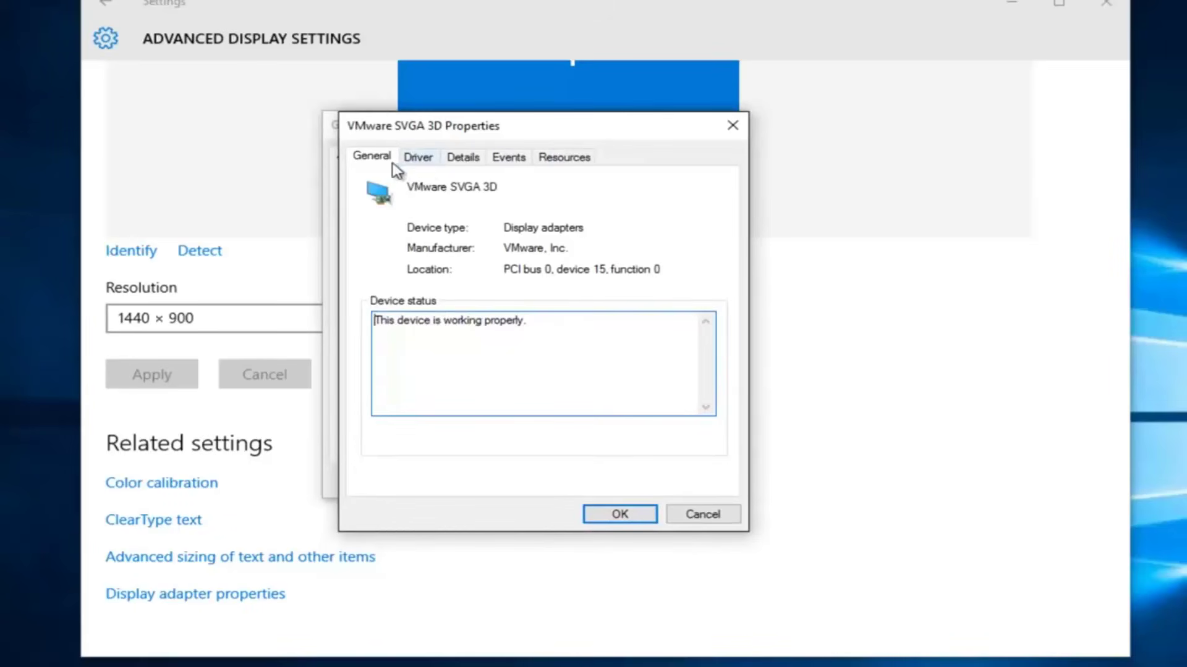
{"action": "left_click", "coordinate": [419, 162]}
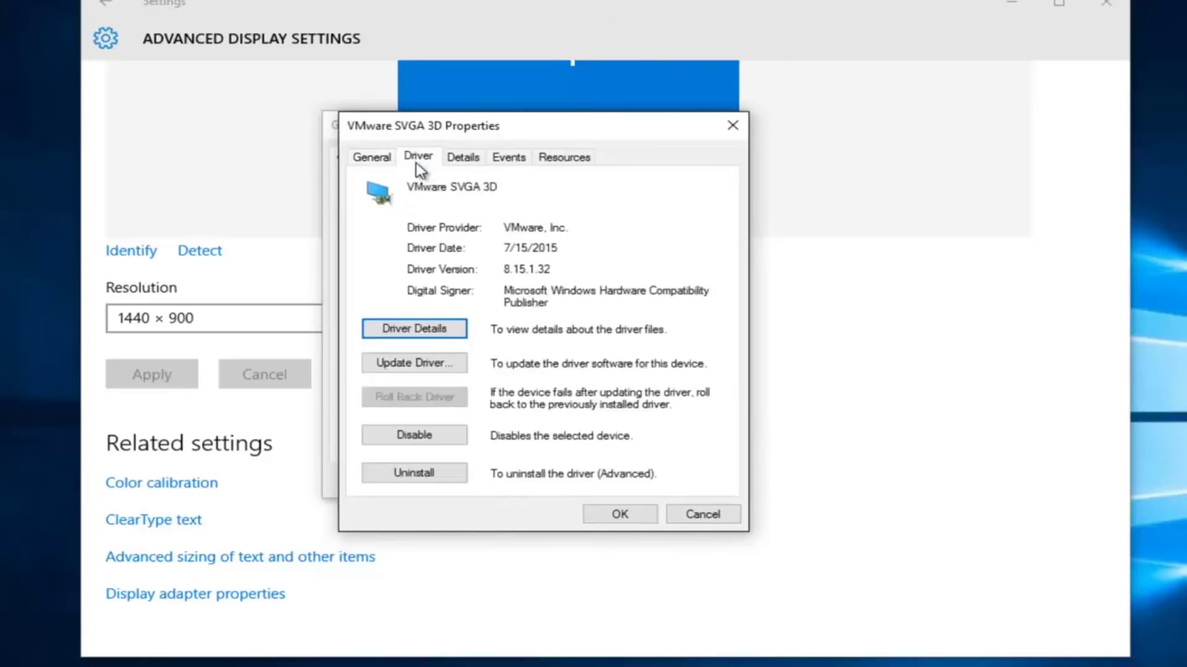
- Run a driver update for the VMware SVGA 3D adapter using the automatic search for updated driver software
{"action": "left_click", "coordinate": [402, 369]}
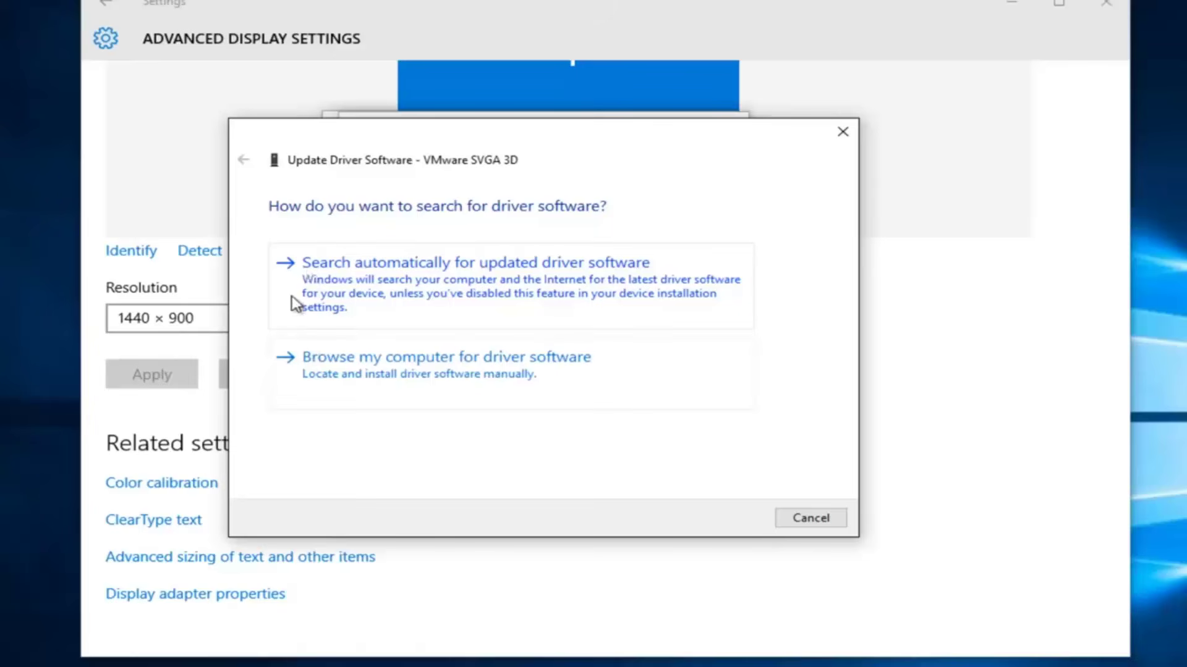
{"action": "left_click", "coordinate": [547, 276]}
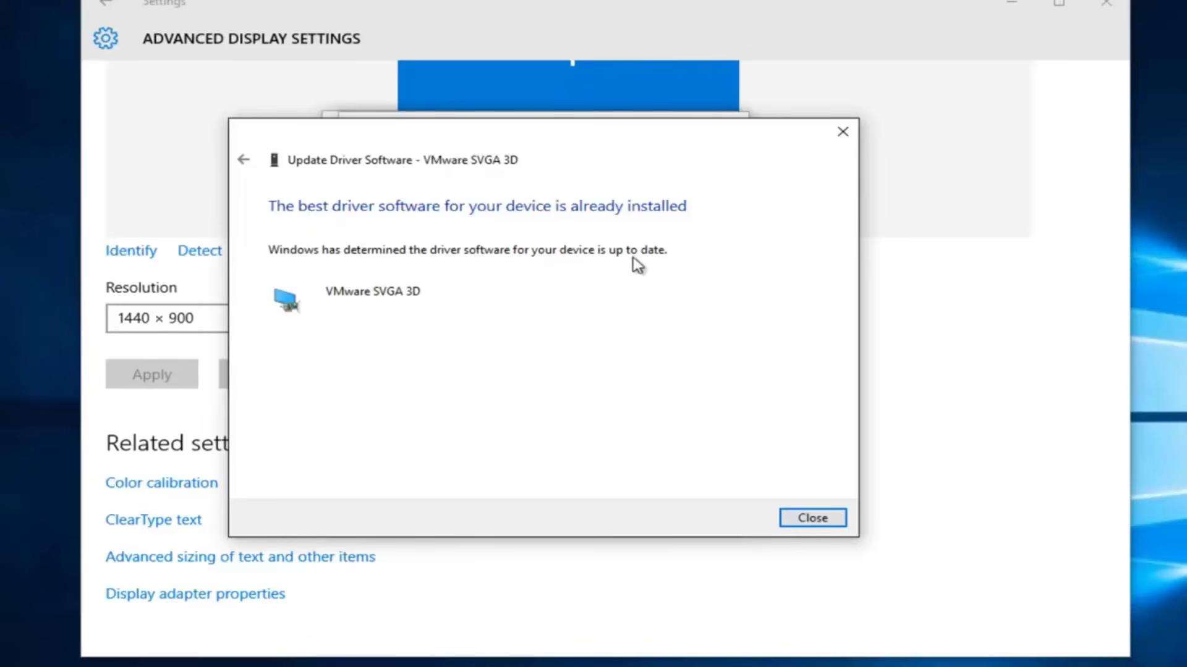
{"action": "left_click", "coordinate": [824, 519]}
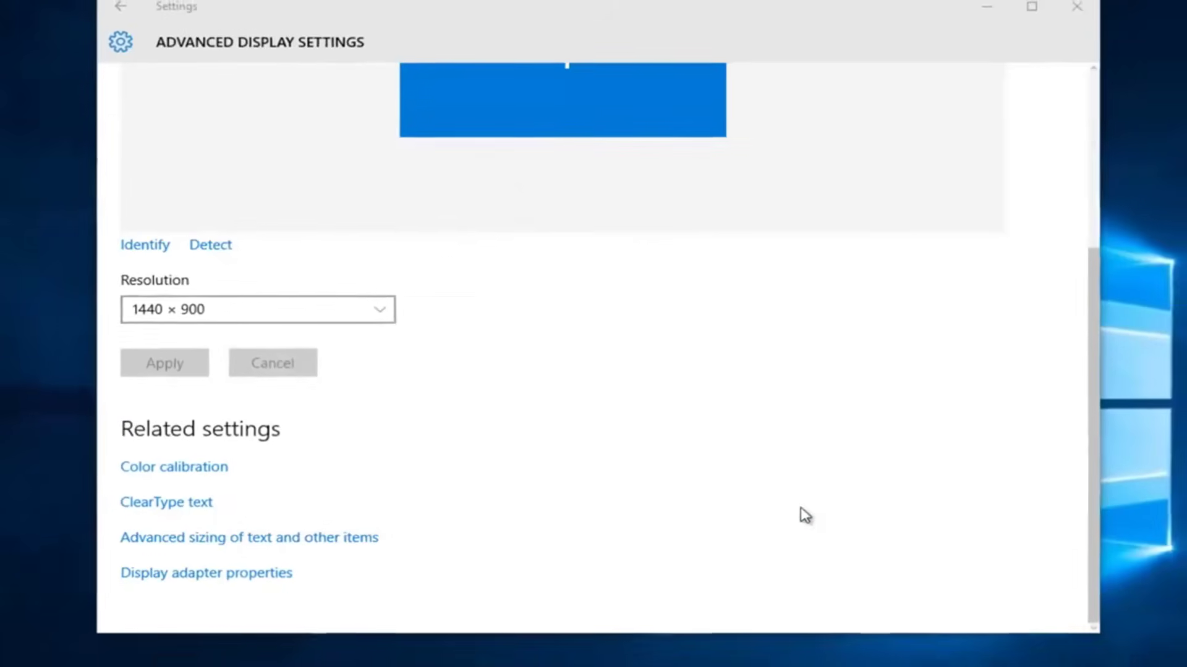
- Close the Settings window and both the device and display adapter properties dialogs
{"action": "left_click", "coordinate": [1076, 6]}
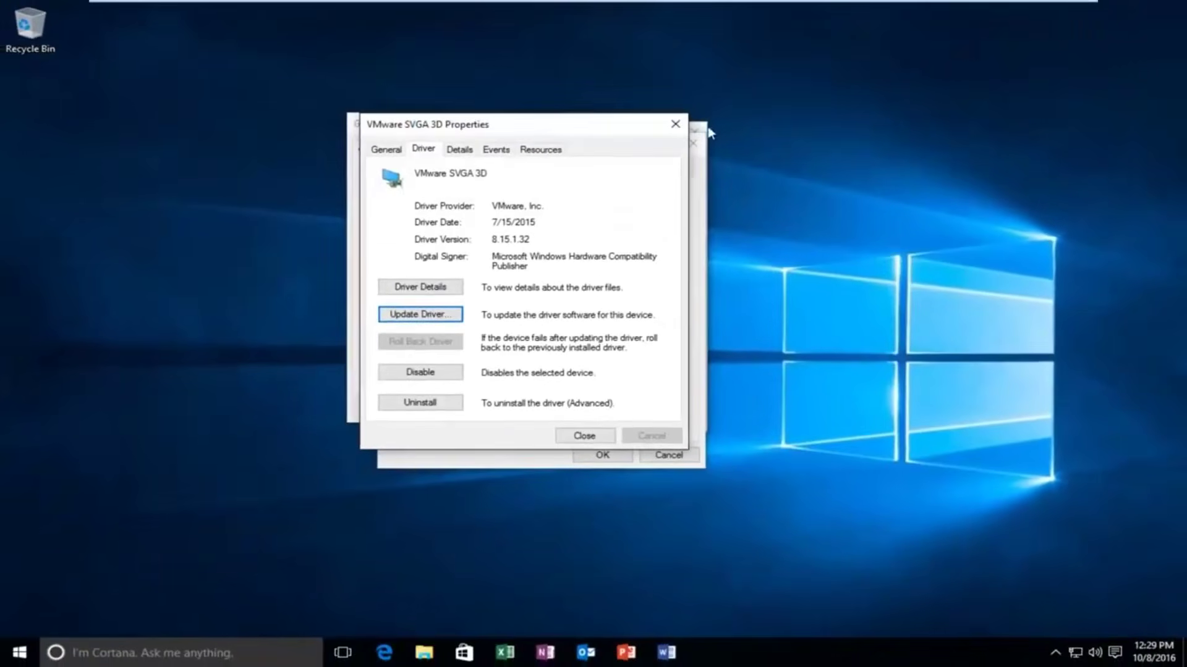
{"action": "left_click", "coordinate": [675, 123]}
{"action": "left_click", "coordinate": [673, 123]}
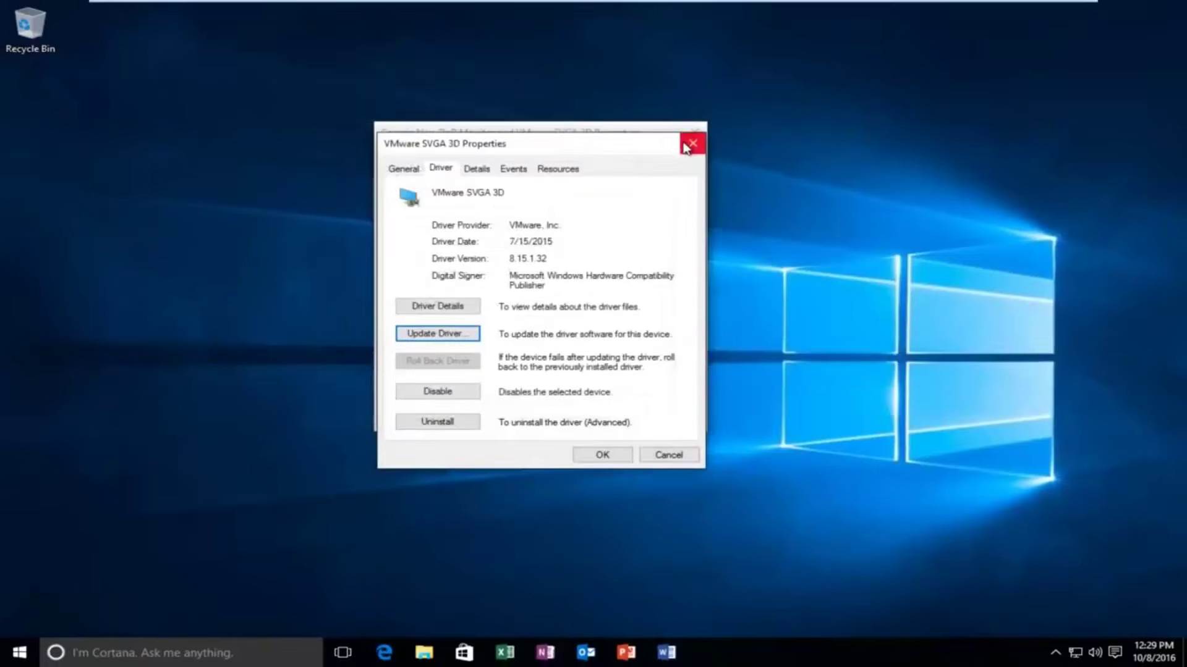
{"action": "left_click", "coordinate": [686, 144]}
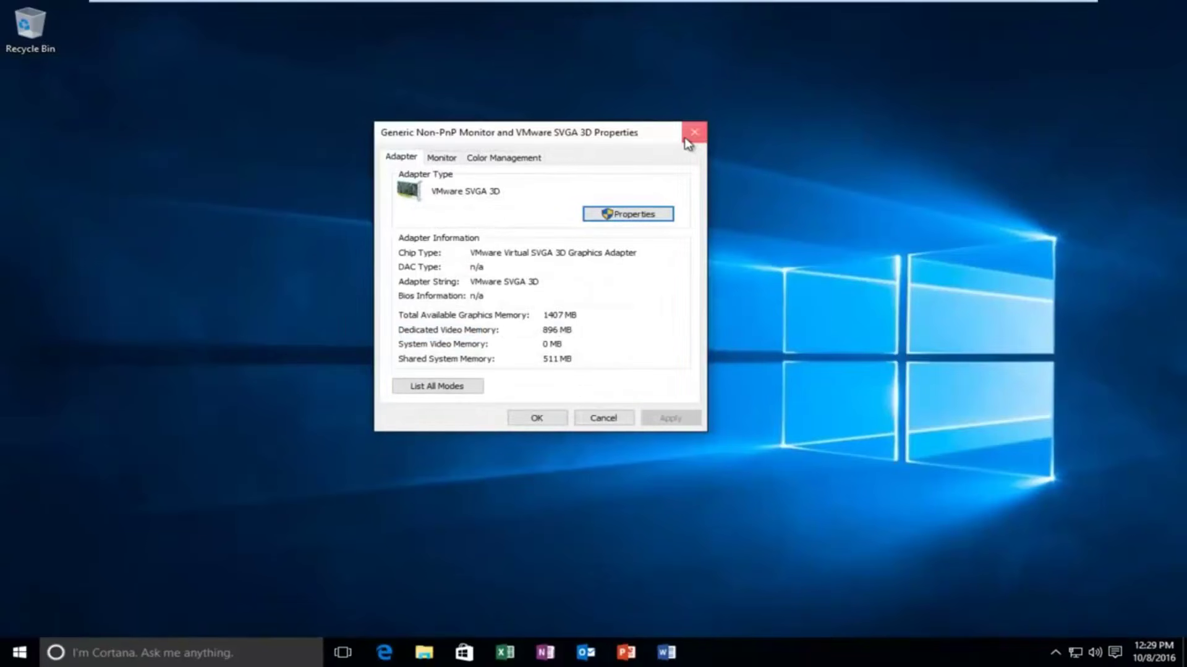
{"action": "left_click", "coordinate": [692, 133]}
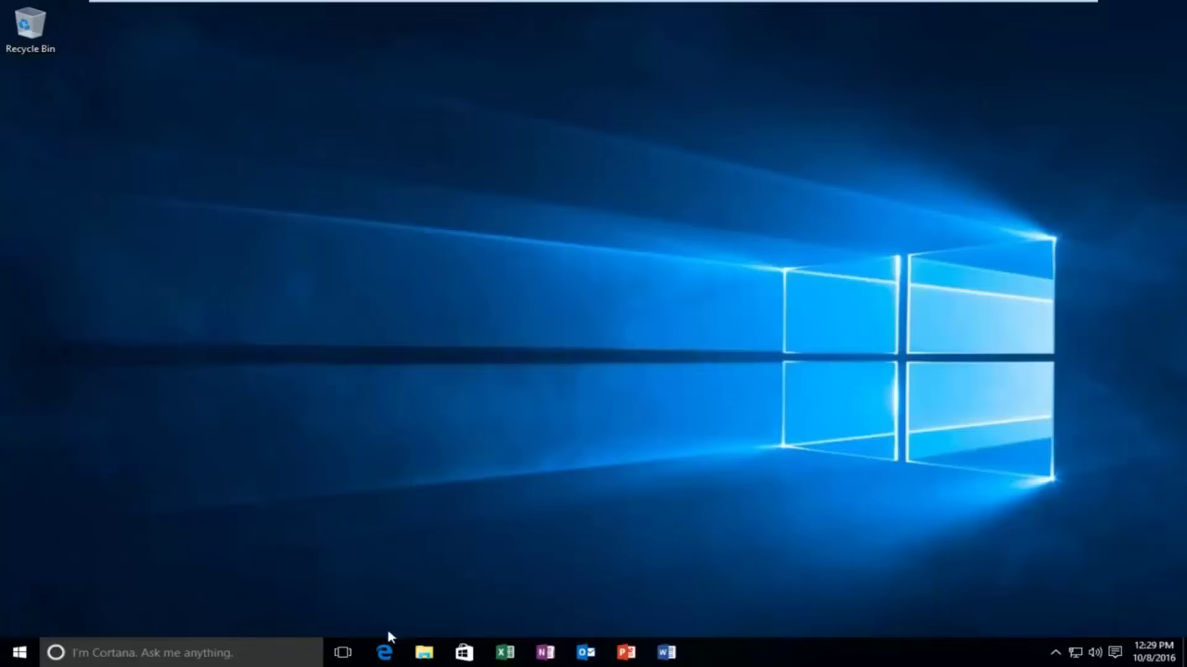
- Switch to Microsoft Edge and search Google for "nvidia display driver"
{"action": "left_click", "coordinate": [383, 652]}
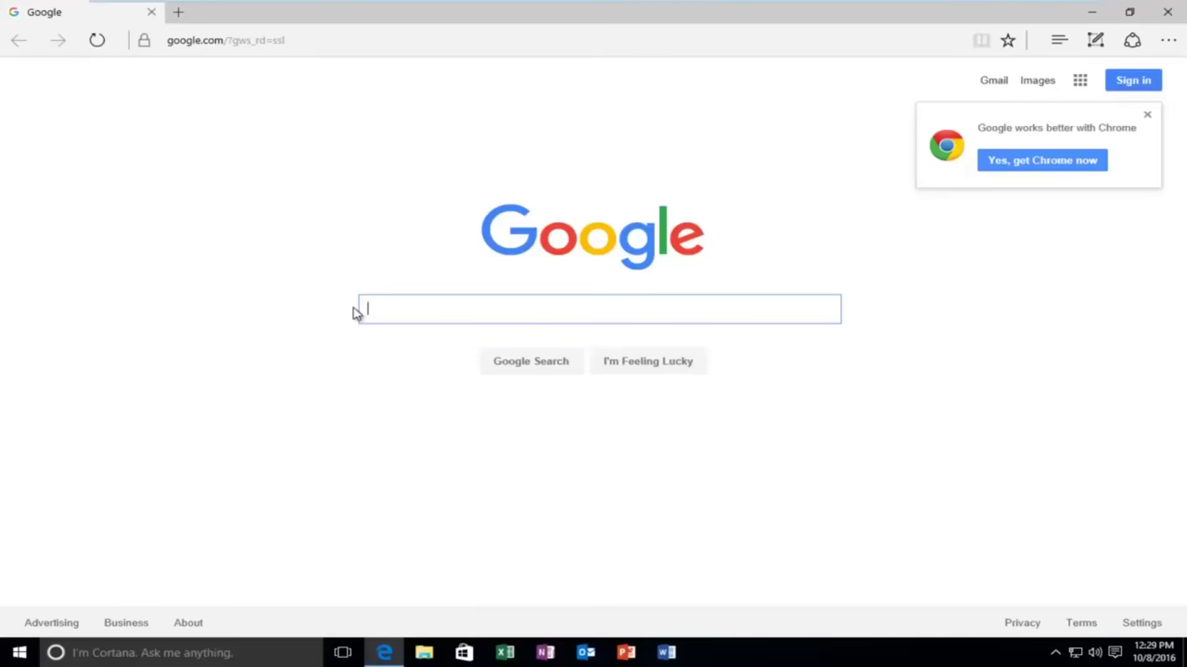
{"action": "type", "text": "nvida"}
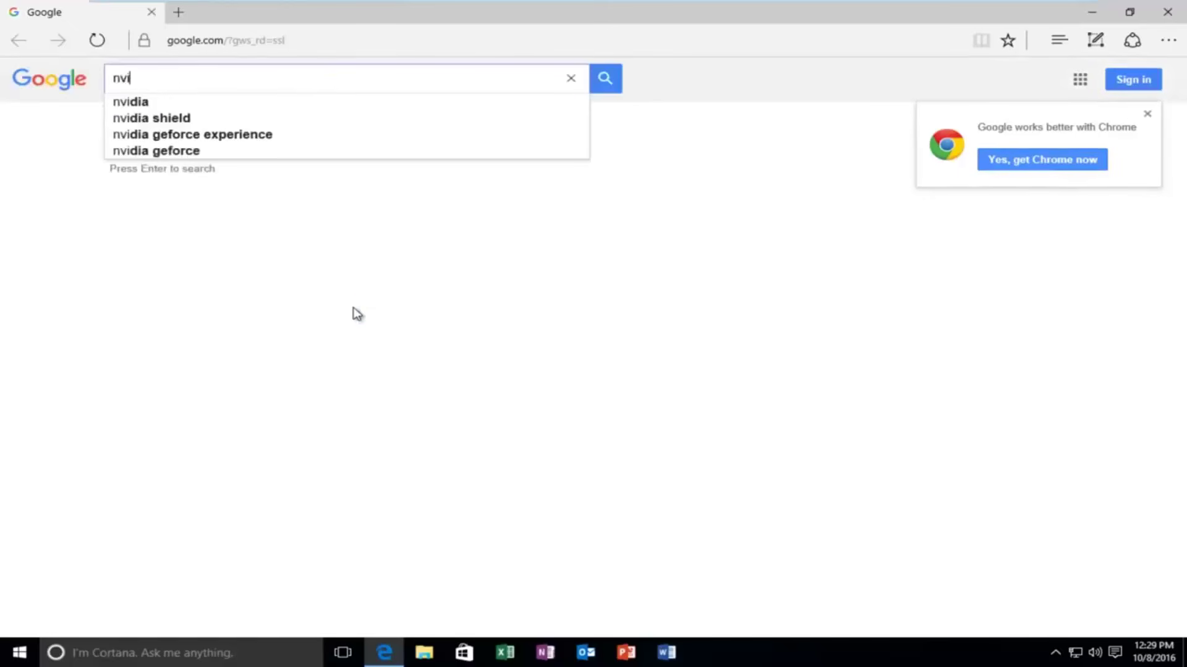
{"action": "key", "text": "BackSpace"}
{"action": "key", "text": "BackSpace"}
{"action": "type", "text": "dia displ"}
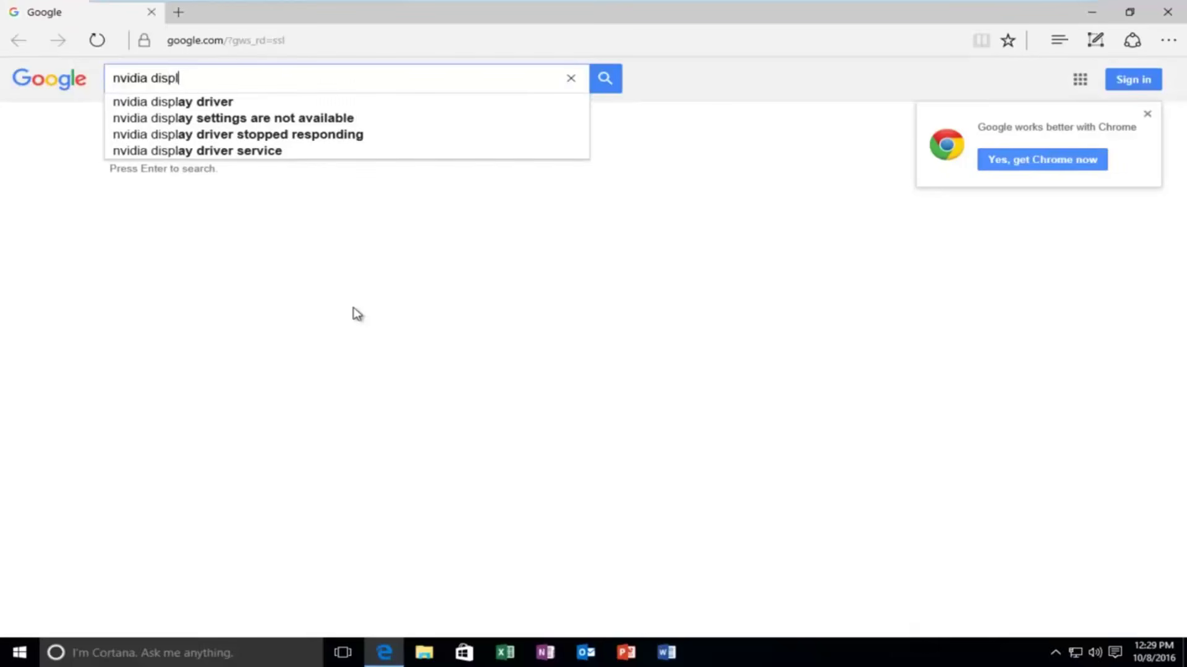
{"action": "type", "text": "ay driver"}
{"action": "key", "text": "Return"}
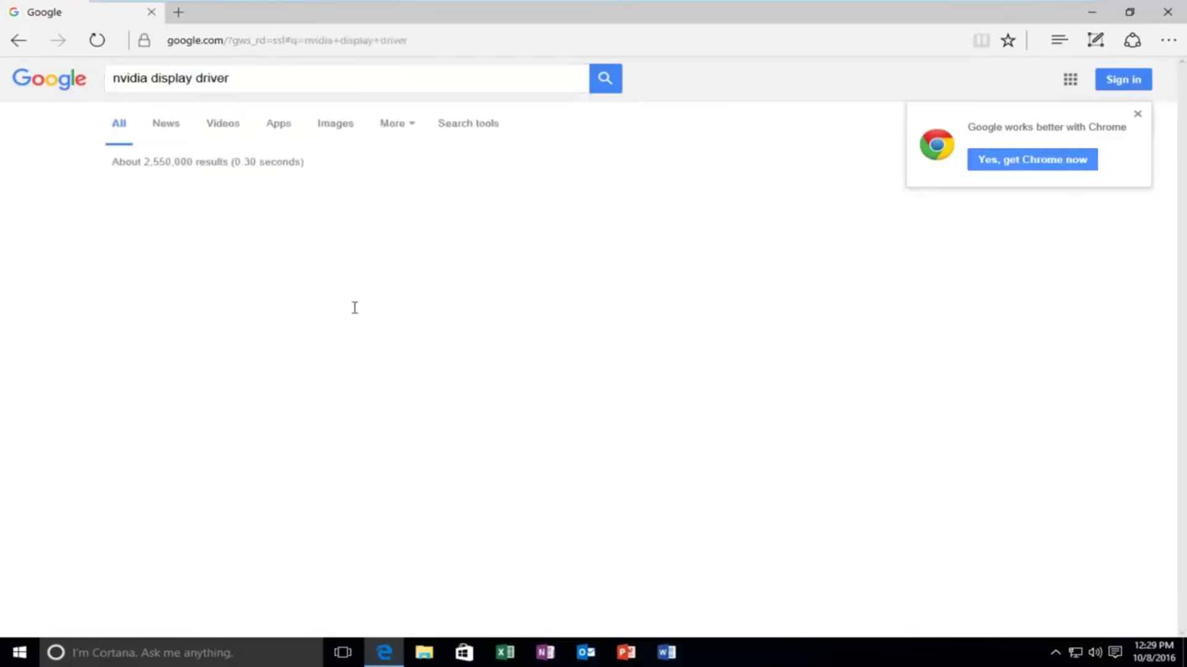
- Open the NVIDIA Driver Downloads page and start the automatic detection of graphics drivers under Option 2
{"action": "left_click", "coordinate": [152, 197]}
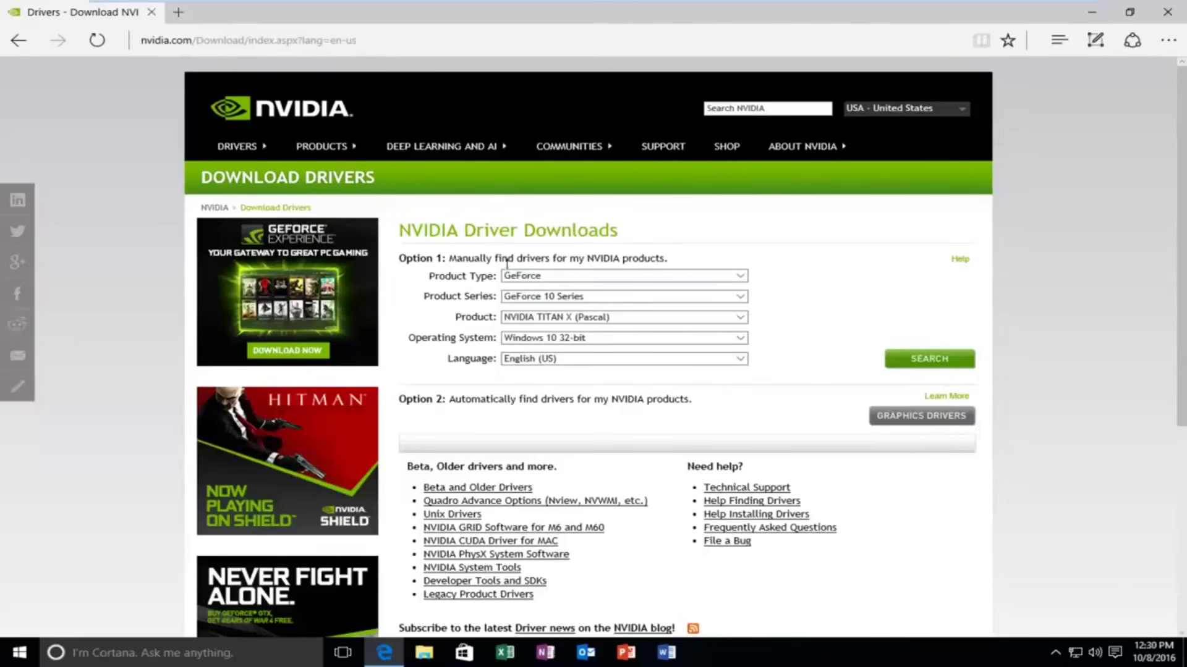
{"action": "scroll", "coordinate": [507, 263], "scroll_direction": "down", "scroll_amount": 5}
{"action": "scroll", "coordinate": [489, 272], "scroll_direction": "up", "scroll_amount": 3}
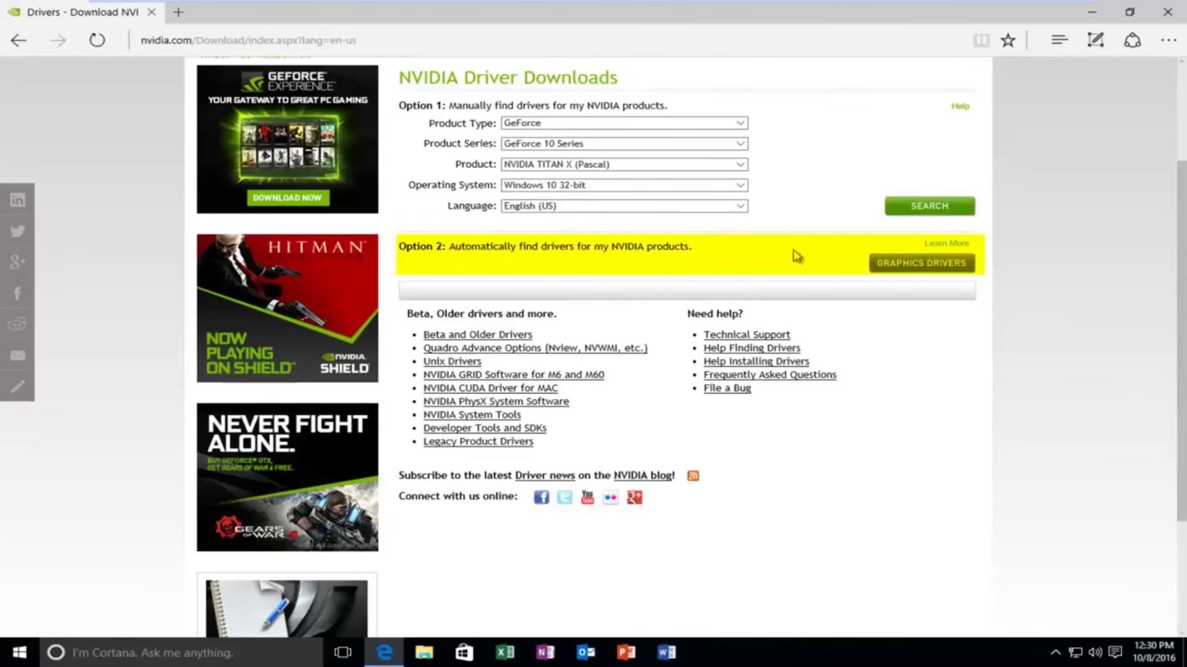
{"action": "left_click", "coordinate": [906, 267]}
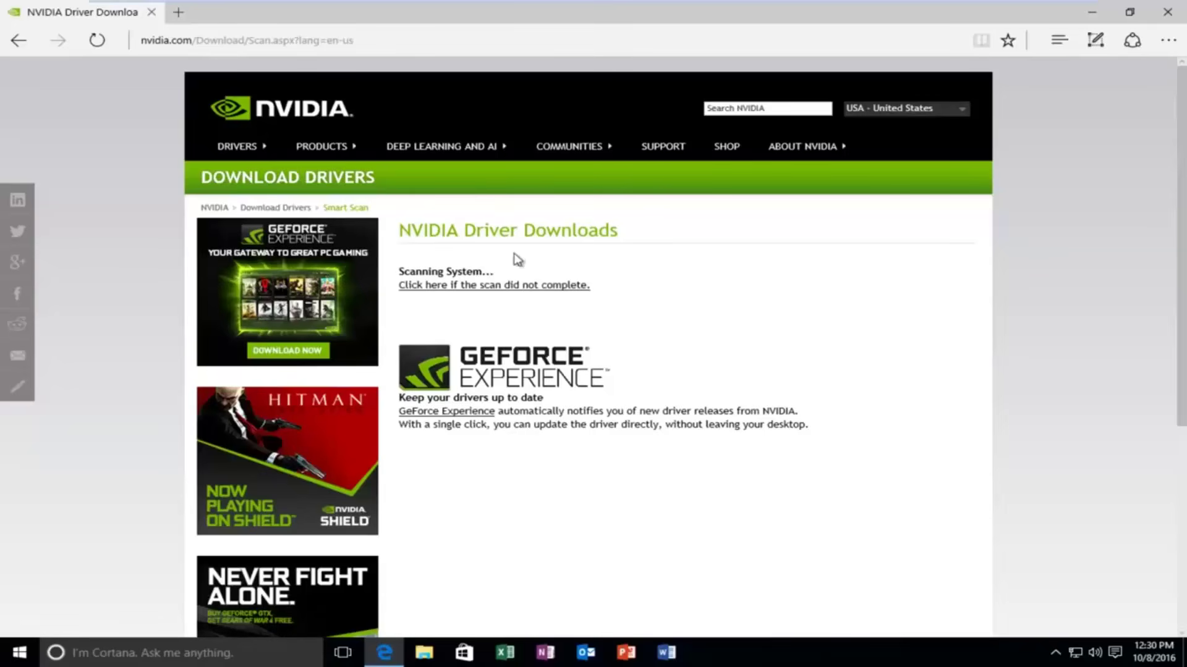
- Search the web for "amd driver download"
{"action": "left_click", "coordinate": [212, 37]}
{"action": "type", "text": "amd"}
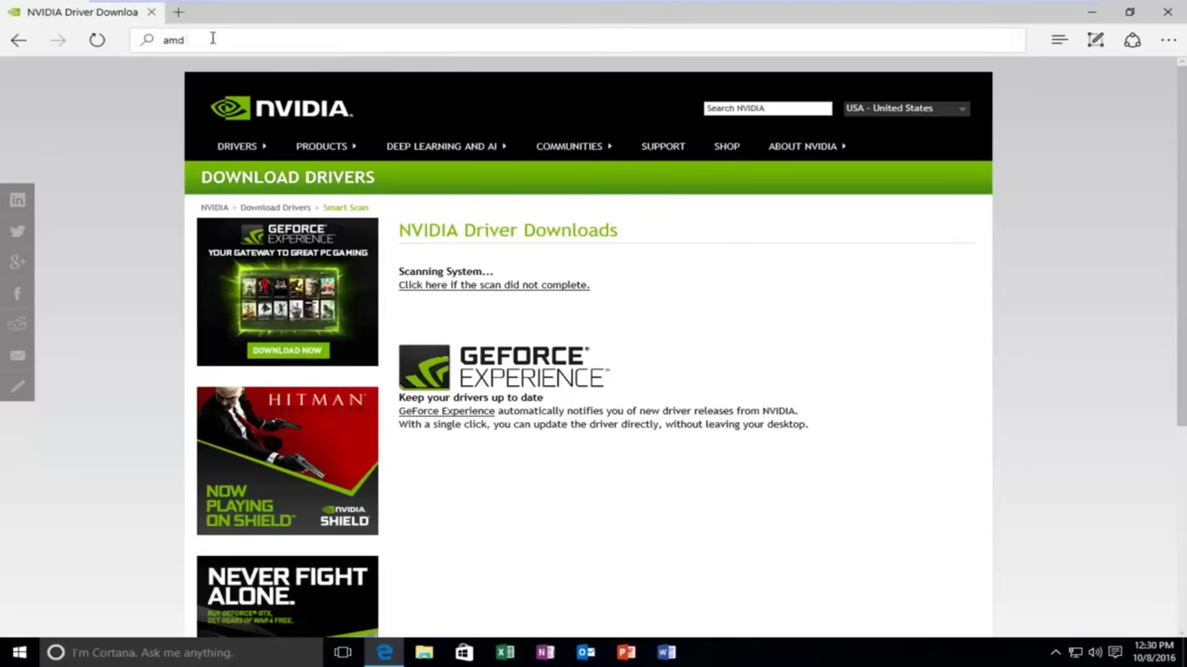
{"action": "type", "text": " driver"}
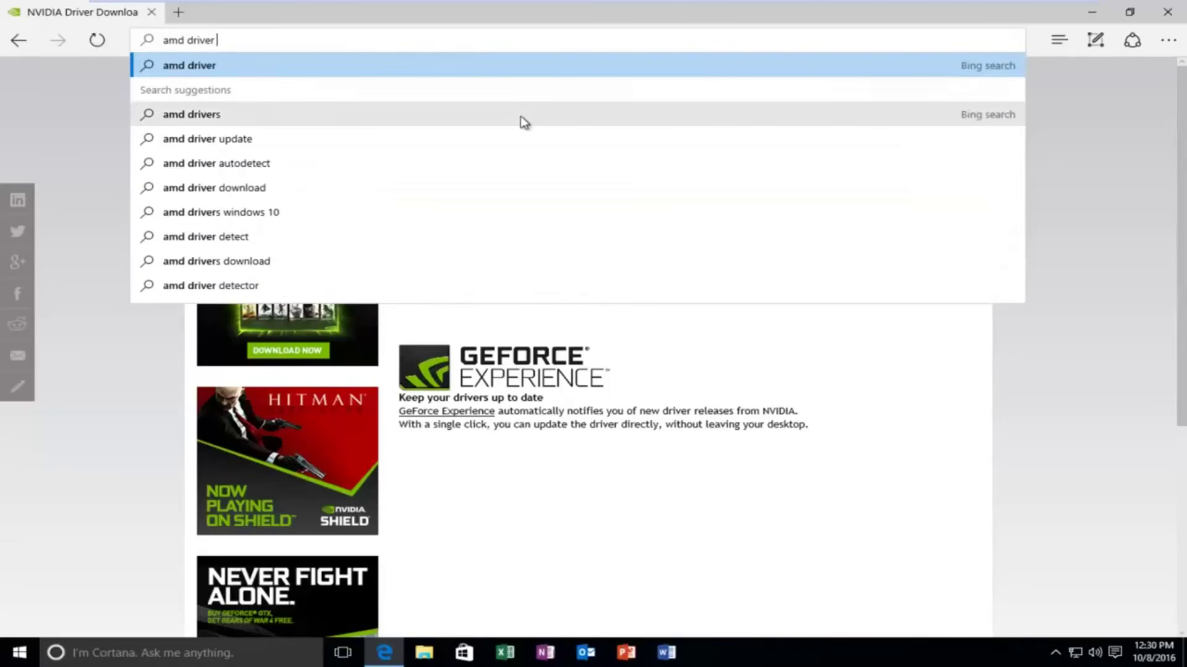
{"action": "type", "text": " download"}
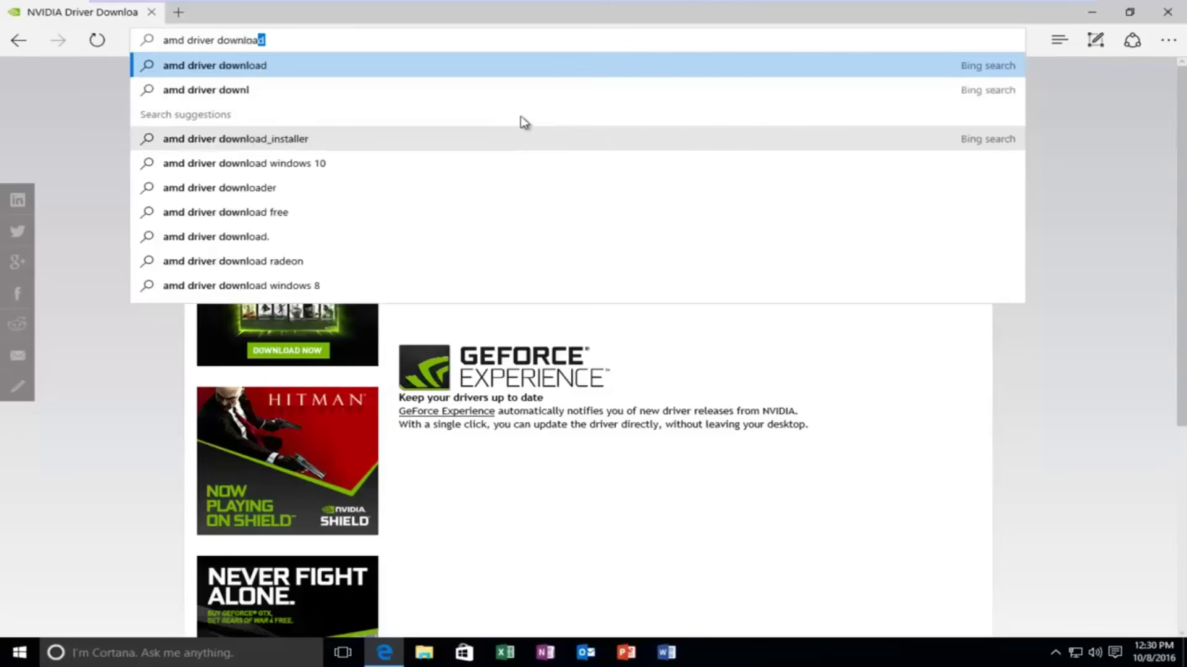
{"action": "key", "text": "Return"}
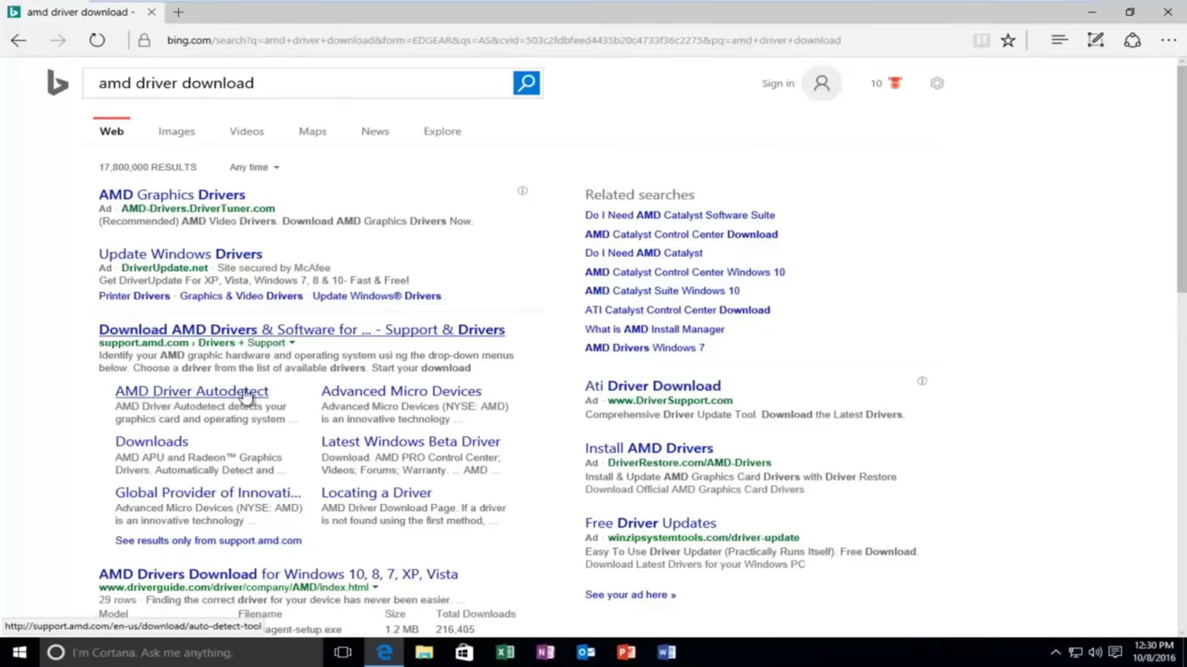
- Open the AMD Driver Autodetect page from the search results and bring up the tool's download link
{"action": "left_click", "coordinate": [182, 393]}
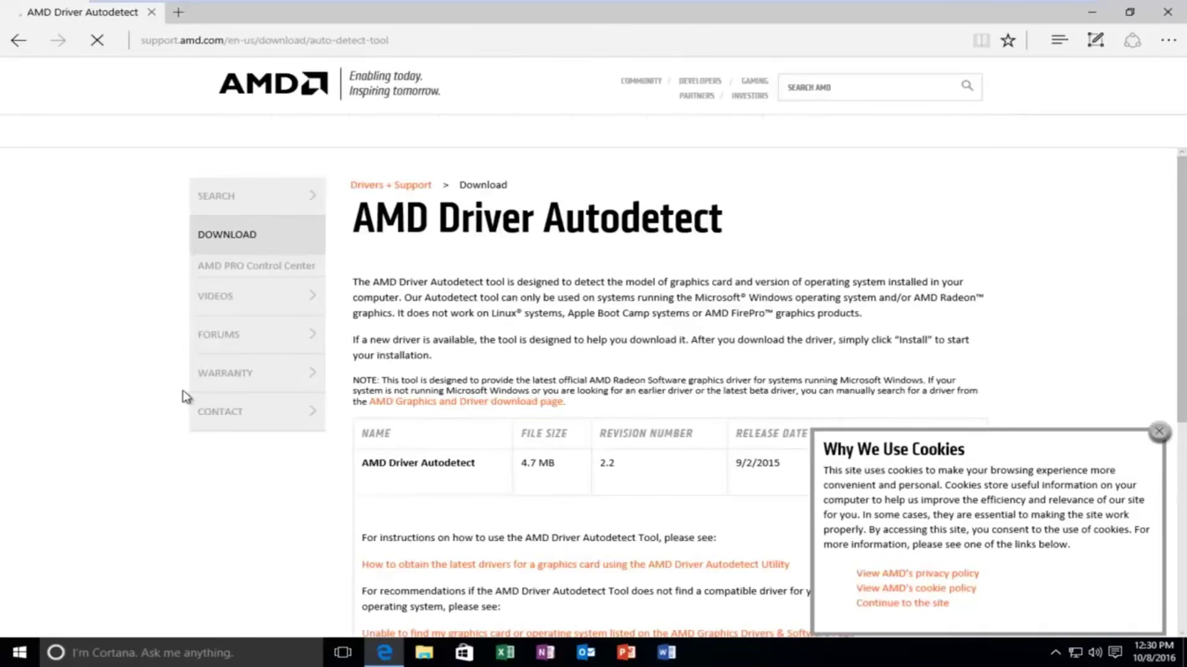
{"action": "scroll", "coordinate": [525, 306], "scroll_direction": "down", "scroll_amount": 1}
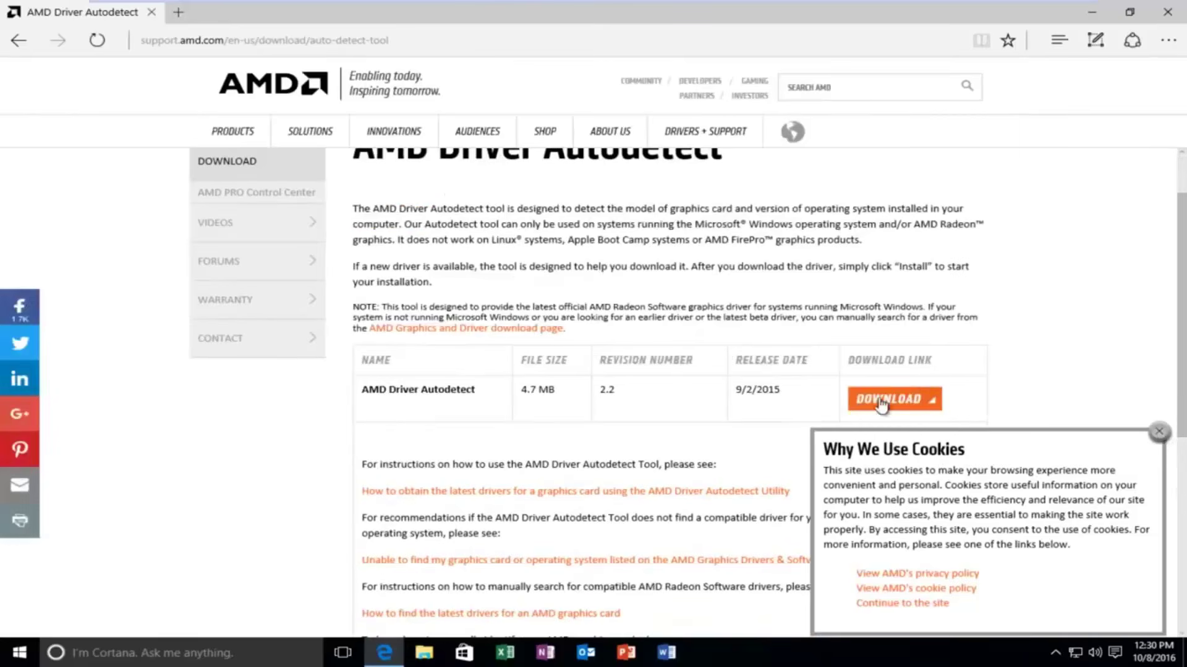
- Dismiss the cookie notice on the AMD Driver Autodetect page and close the browser
{"action": "left_click", "coordinate": [1159, 432]}
{"action": "scroll", "coordinate": [890, 448], "scroll_direction": "up", "scroll_amount": 1}
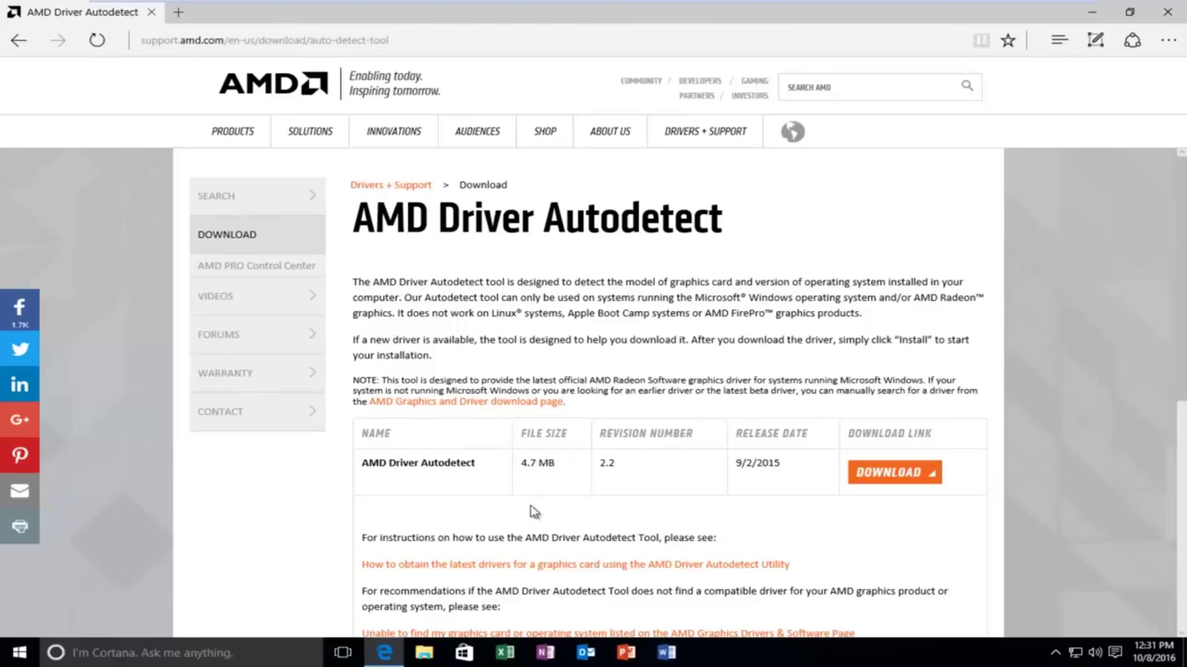
{"action": "left_click", "coordinate": [1174, 13]}
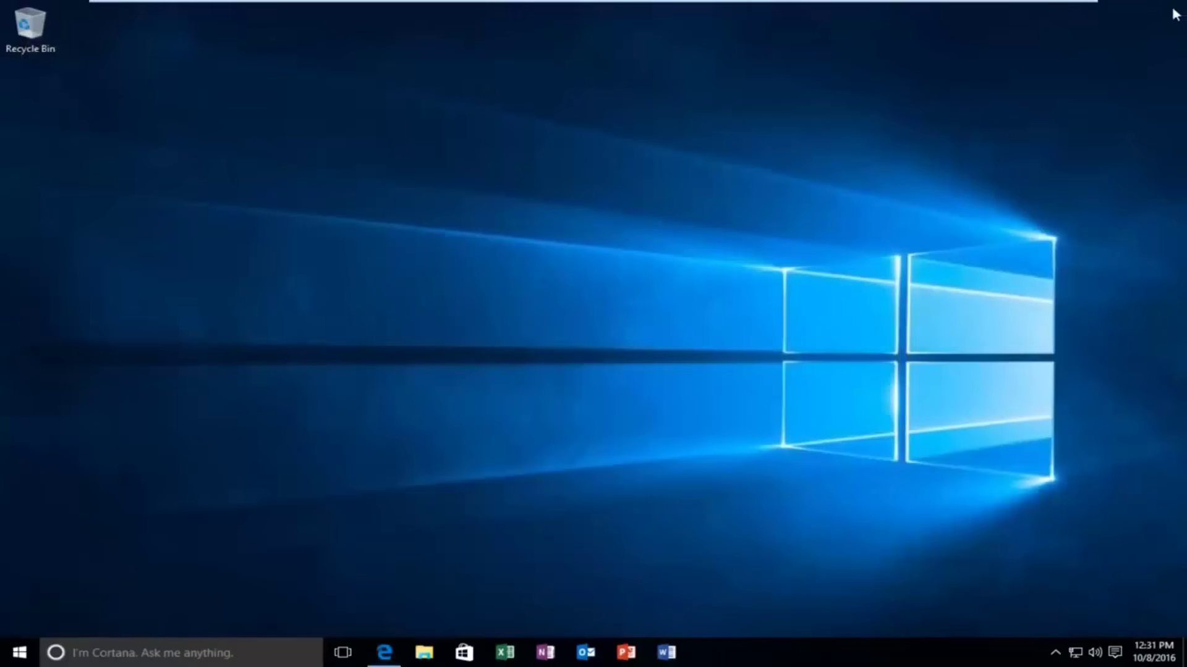
- Search Windows for "device manager", open Device Manager and maximize its window
{"action": "left_click", "coordinate": [21, 655]}
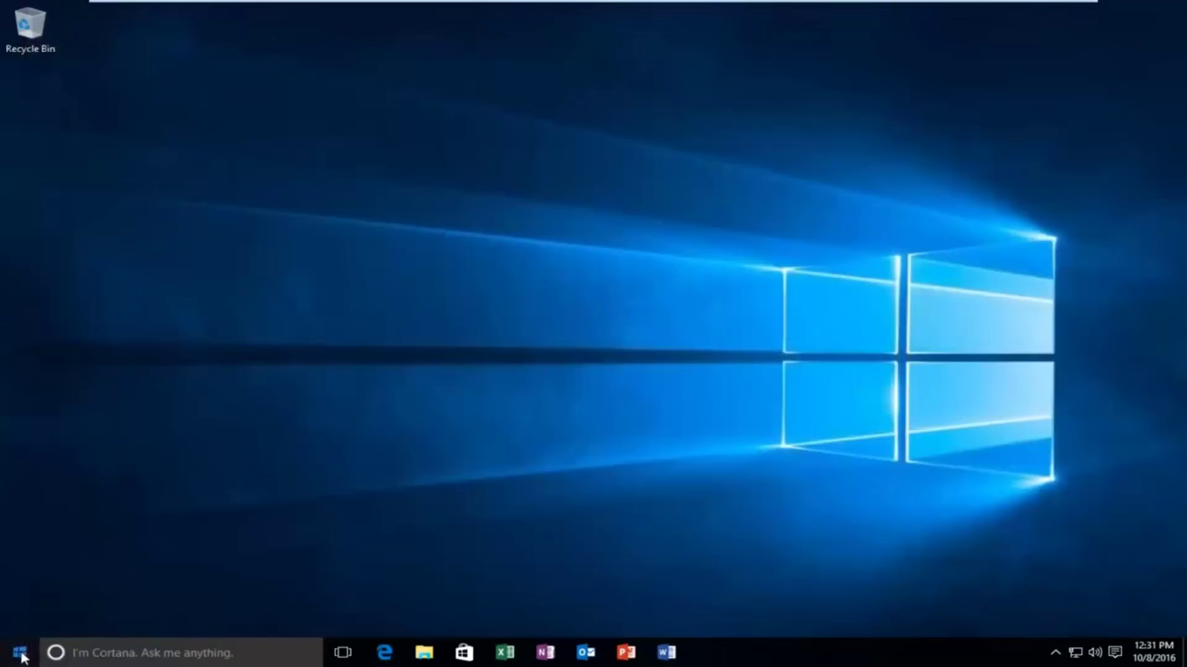
{"action": "type", "text": "device manager"}
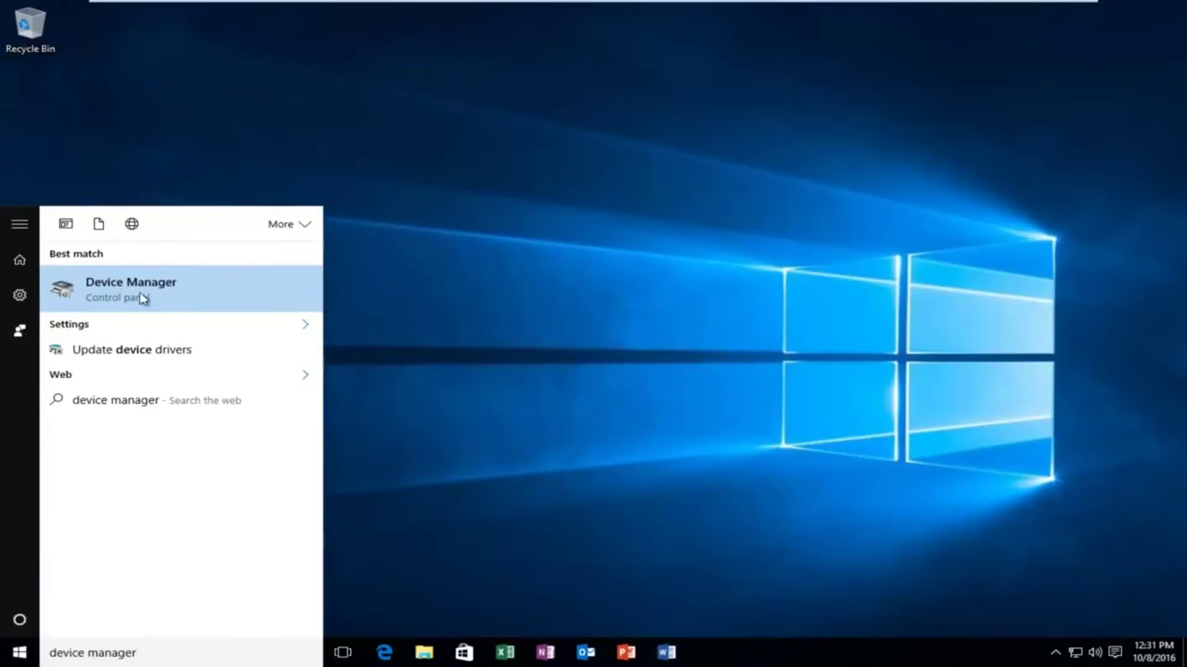
{"action": "left_click", "coordinate": [67, 293]}
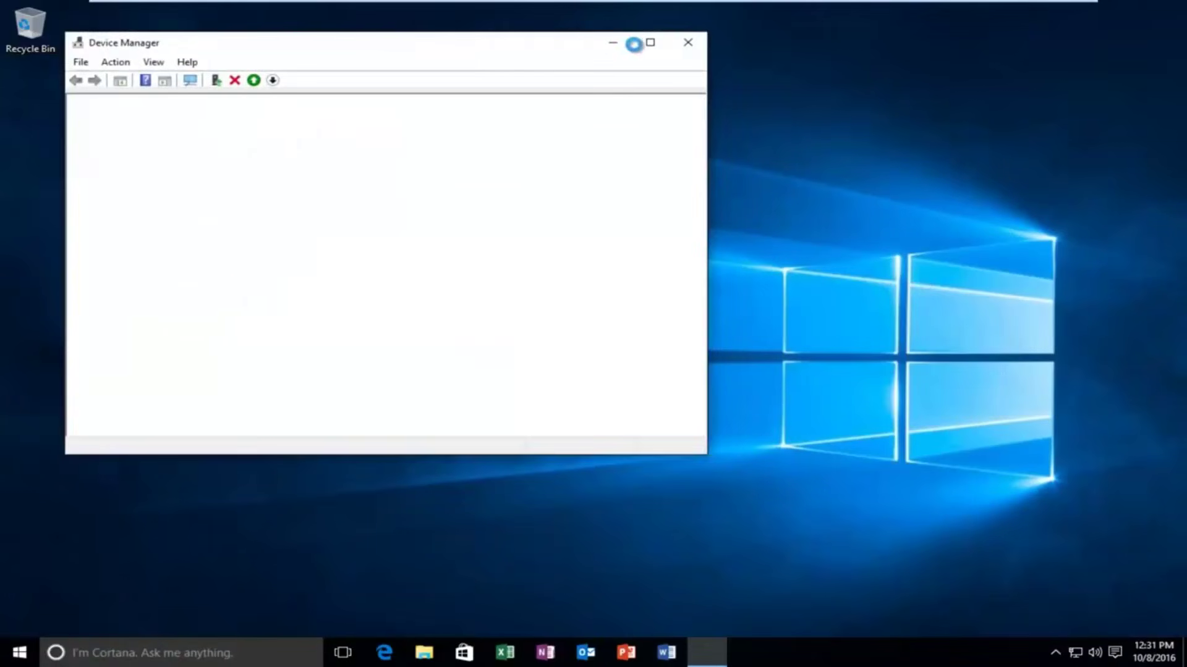
{"action": "left_click", "coordinate": [655, 44]}
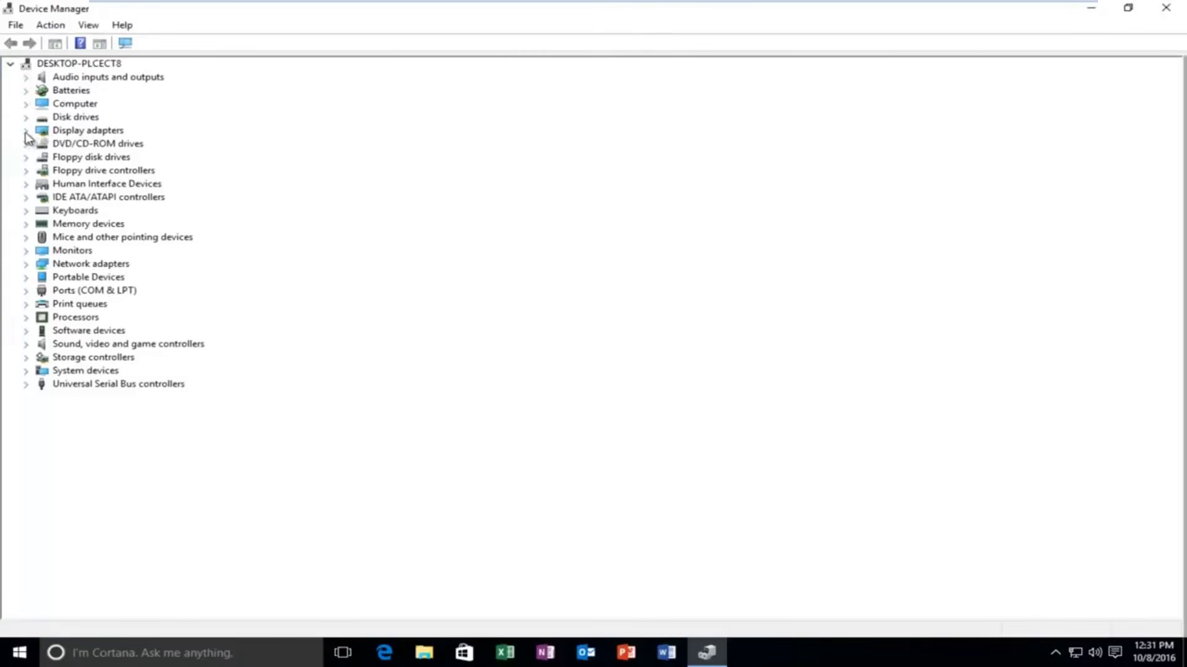
- Expand the display adapters in the device tree and open the properties of the VMware SVGA 3D adapter
{"action": "left_click", "coordinate": [26, 131]}
{"action": "left_click", "coordinate": [88, 144]}
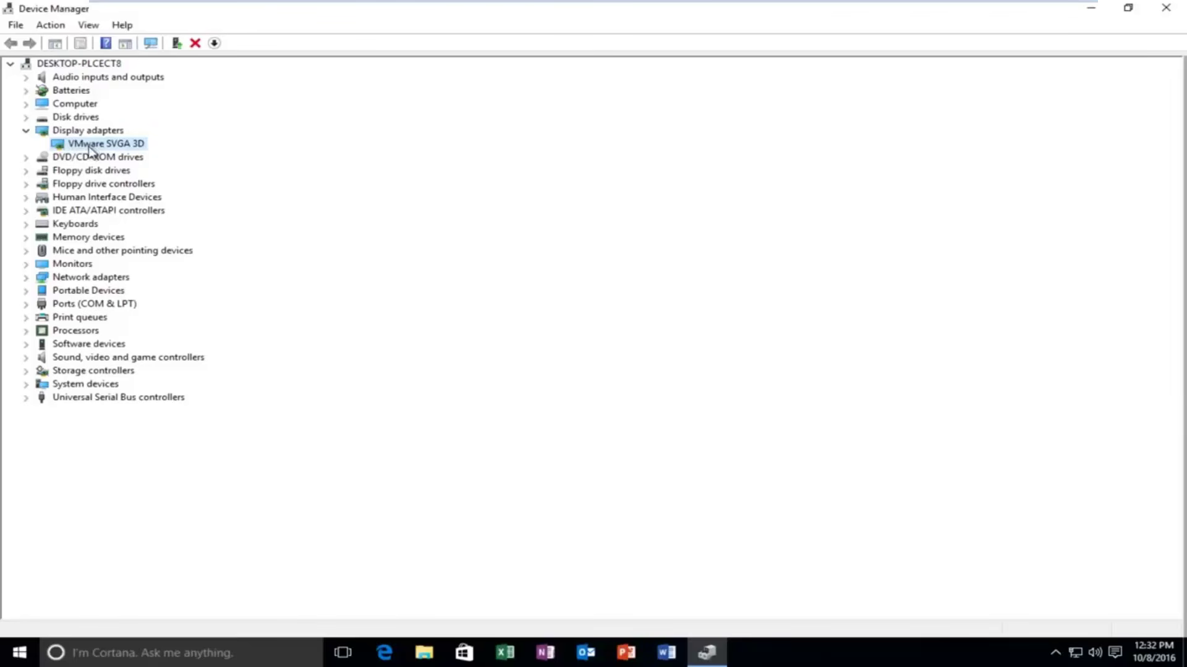
{"action": "right_click", "coordinate": [84, 146]}
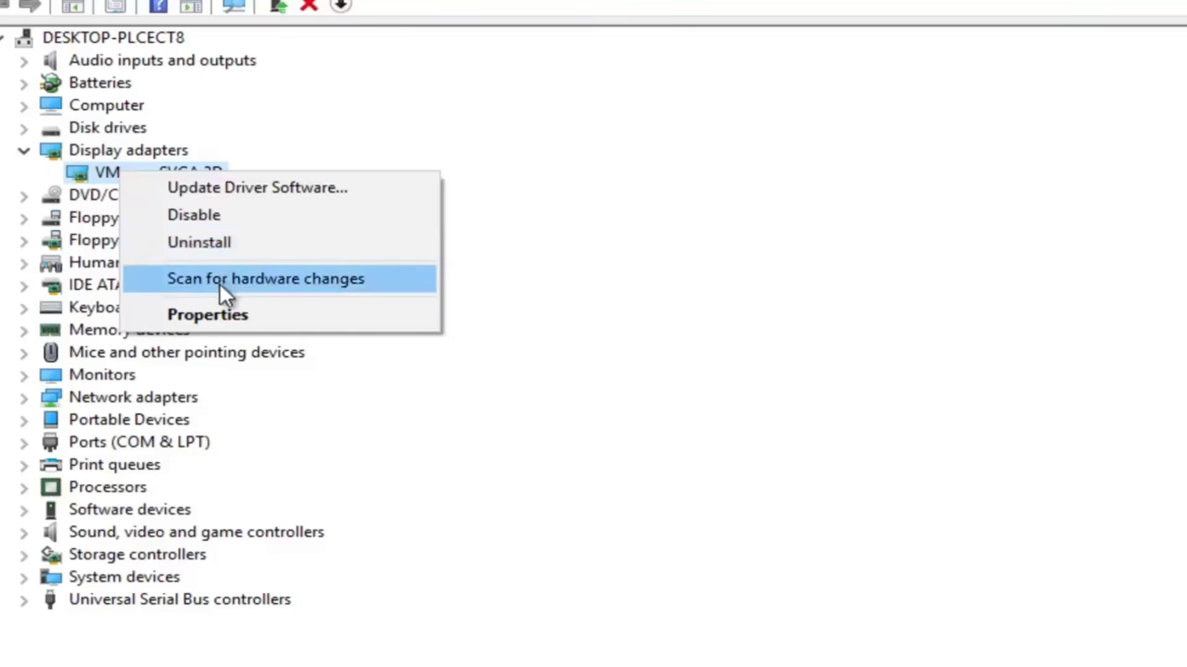
{"action": "left_click", "coordinate": [194, 317]}
- Look through the adapter's driver information, device details and general device status
{"action": "left_click", "coordinate": [508, 137]}
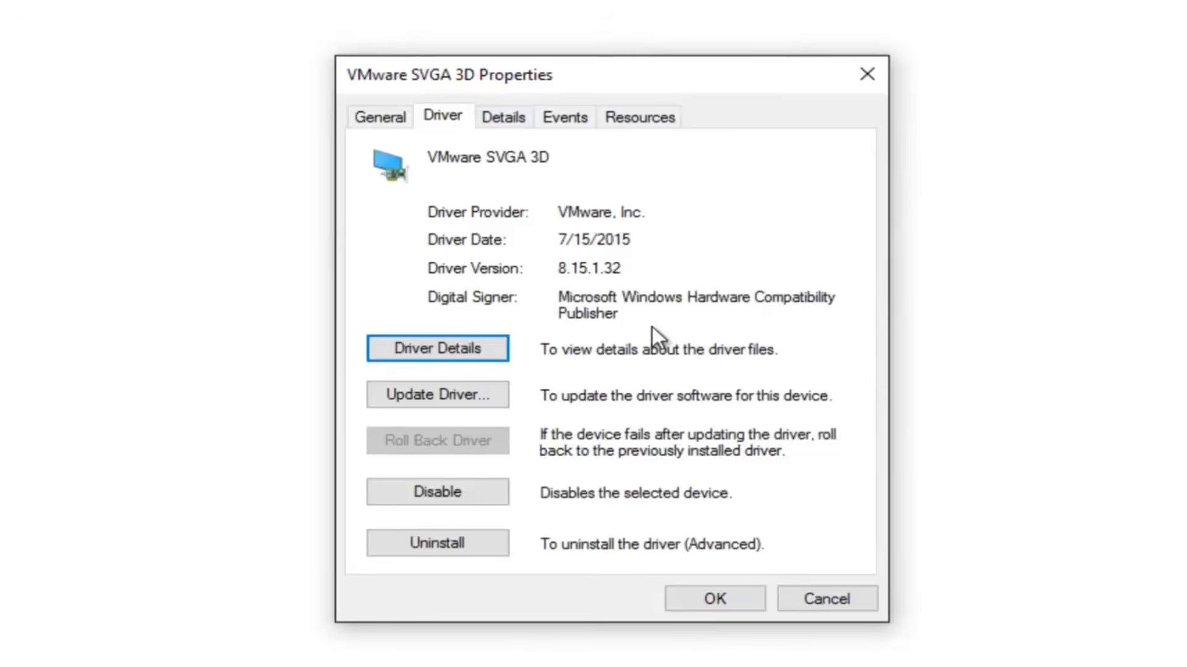
{"action": "left_click", "coordinate": [512, 115]}
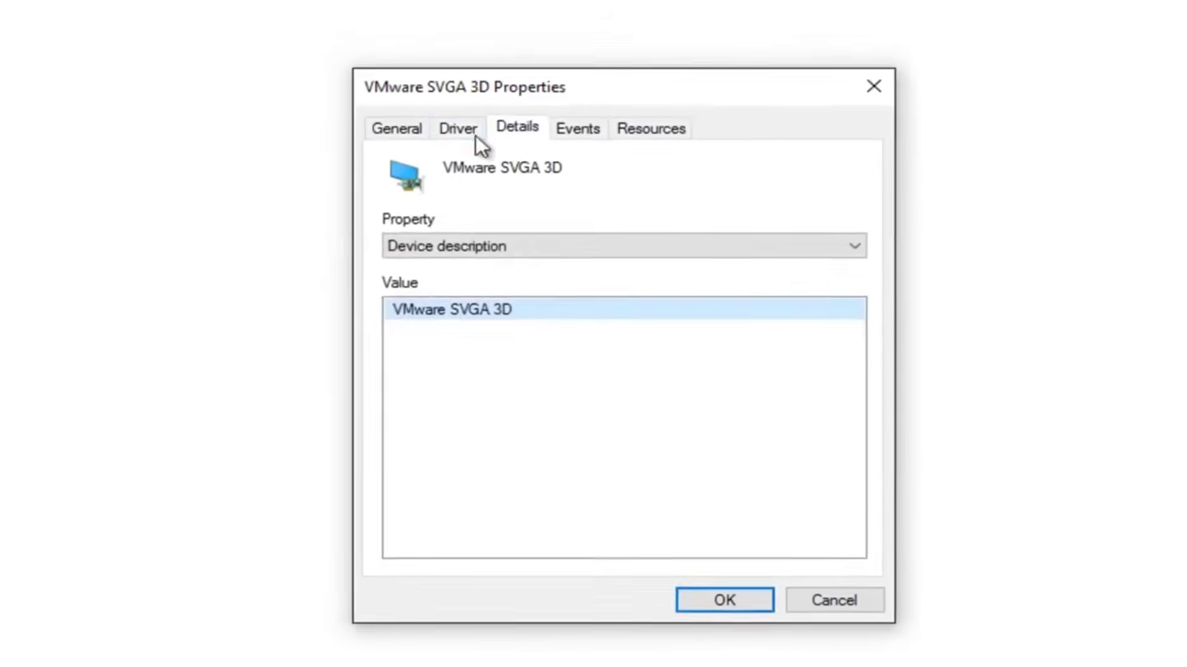
{"action": "left_click", "coordinate": [417, 127]}
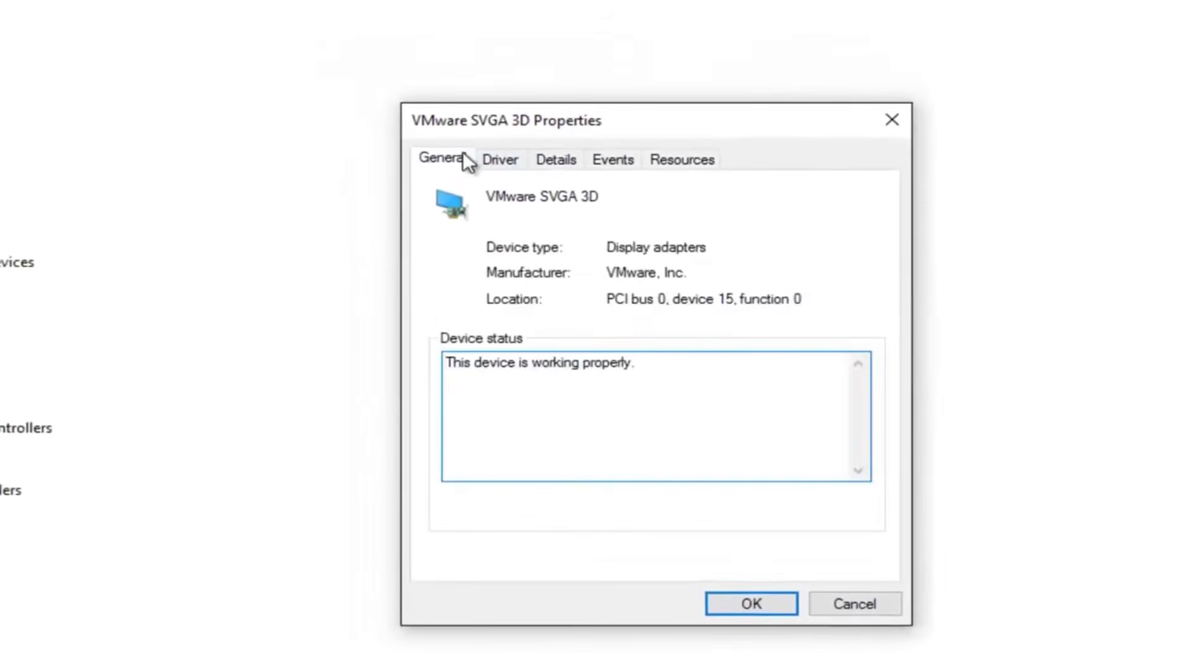
{"action": "left_click_drag", "start_coordinate": [499, 119], "coordinate": [373, 61]}
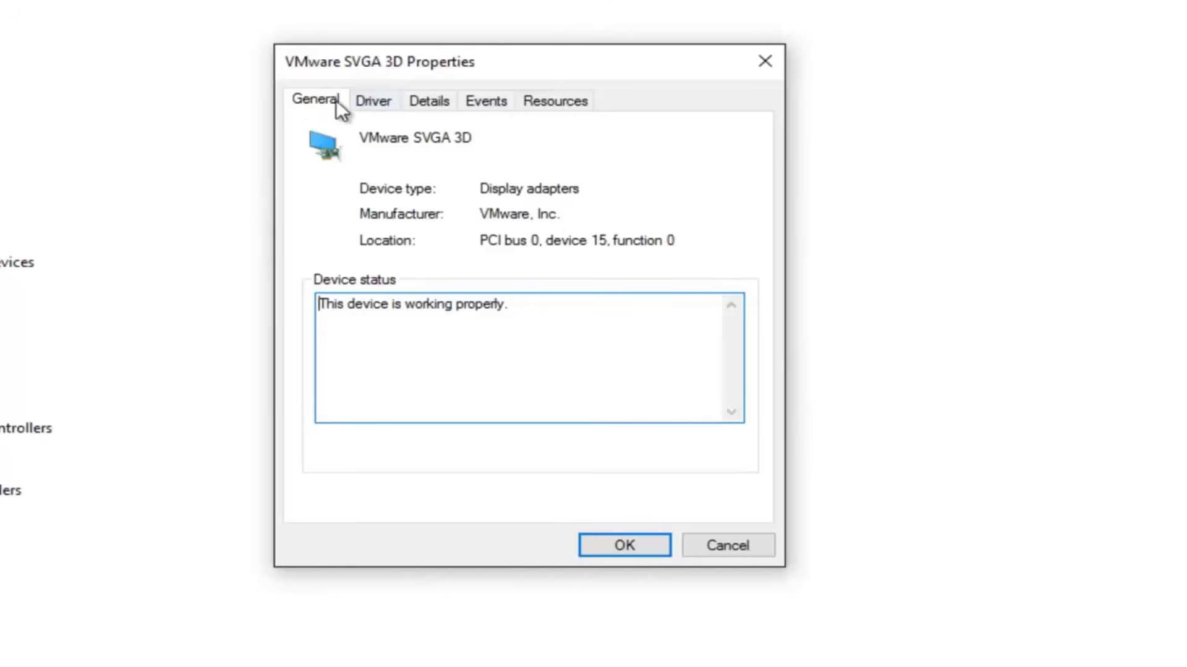
- Start a driver software update for the VMware SVGA 3D adapter from its driver properties
{"action": "left_click", "coordinate": [372, 102]}
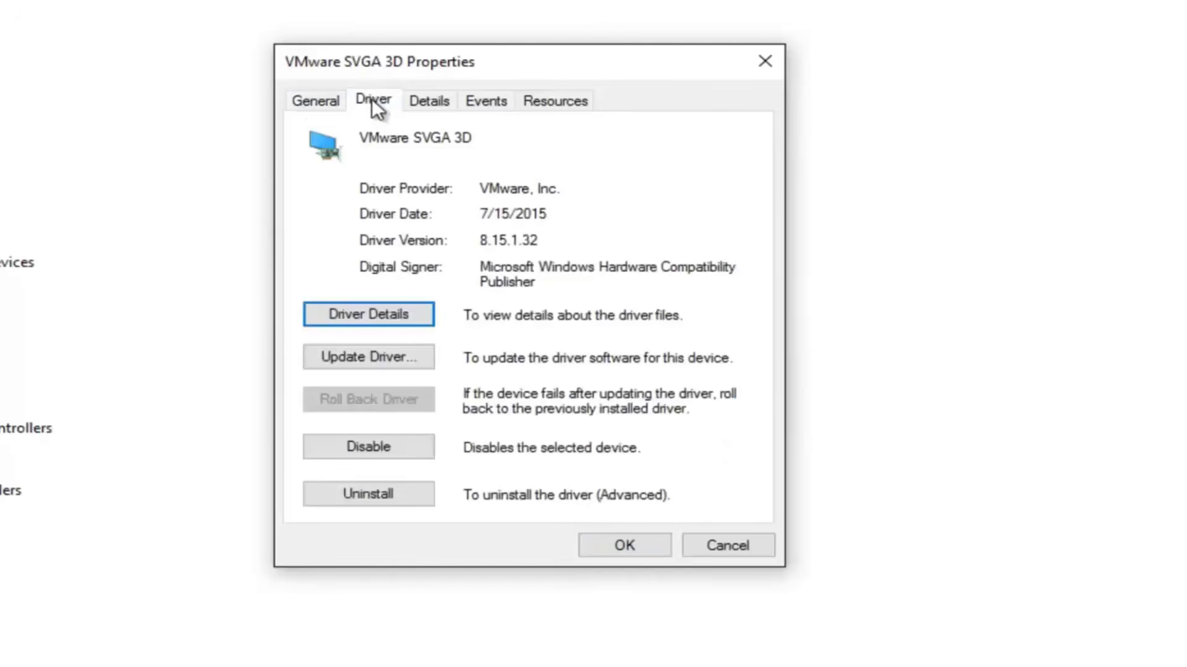
{"action": "left_click", "coordinate": [353, 358]}
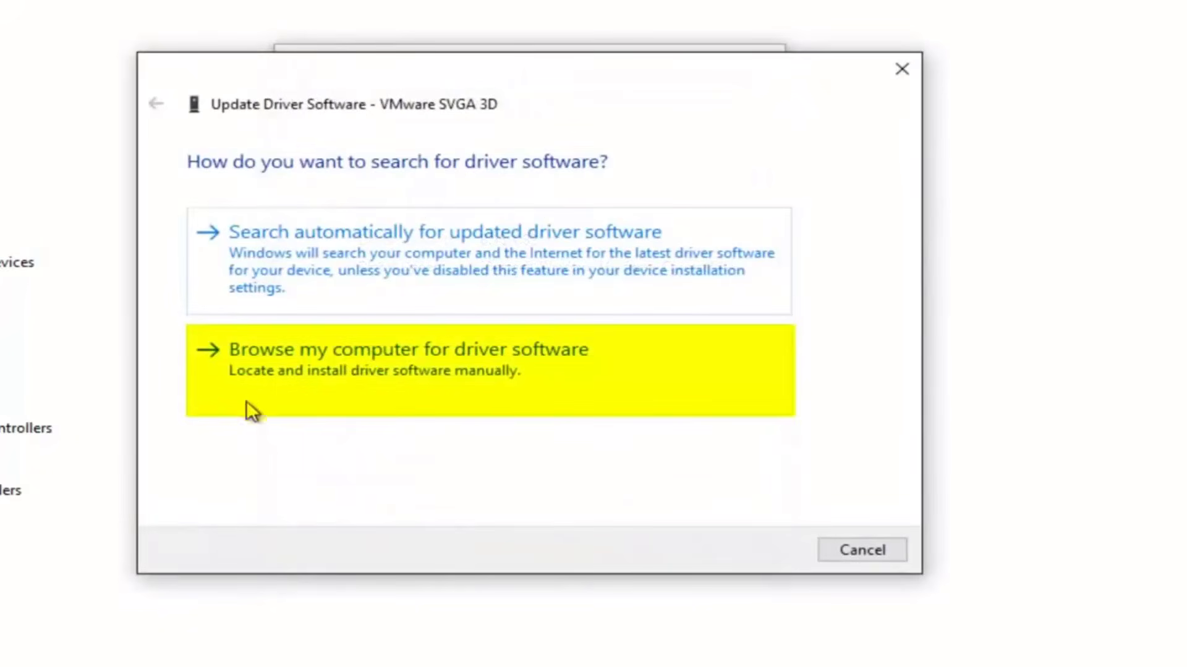